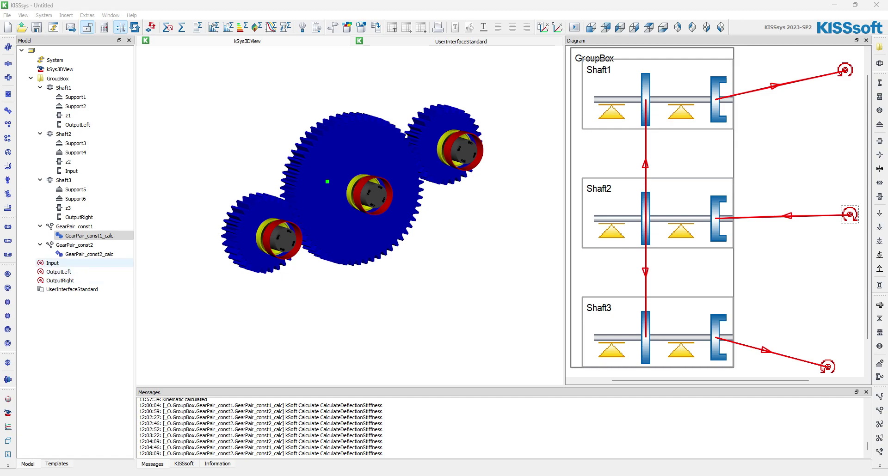
Examine the speed and torque constraint settings of the Input, OutputRight and OutputLeft boundary elements.
right_click(88, 264)
click(111, 379)
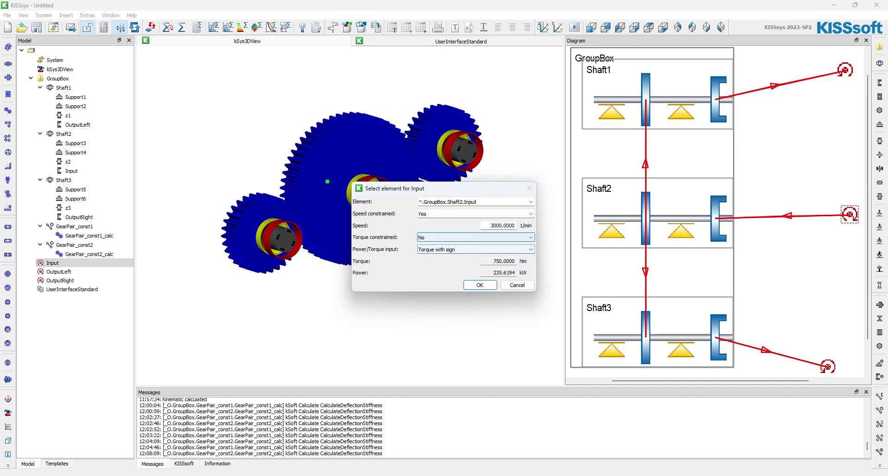
key(Return)
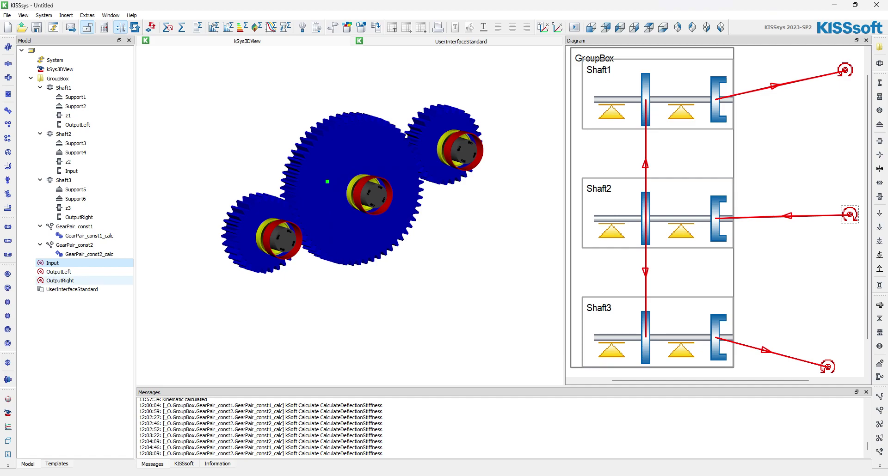
right_click(74, 280)
click(93, 394)
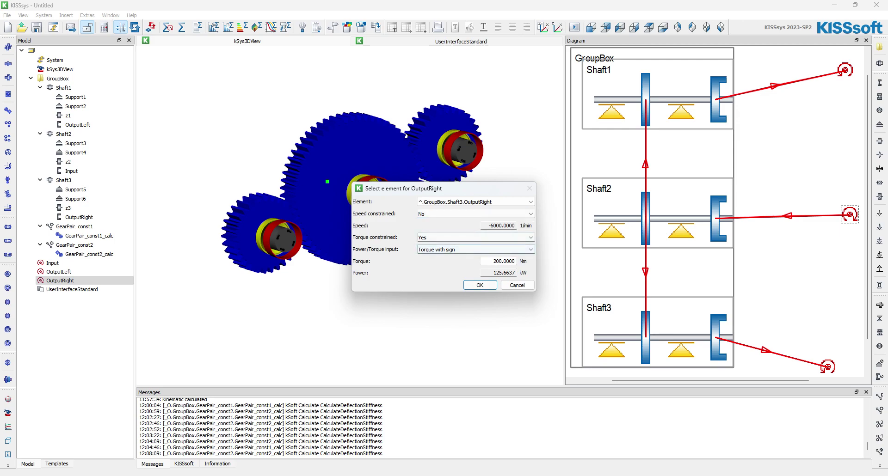
click(480, 284)
click(58, 272)
right_click(52, 273)
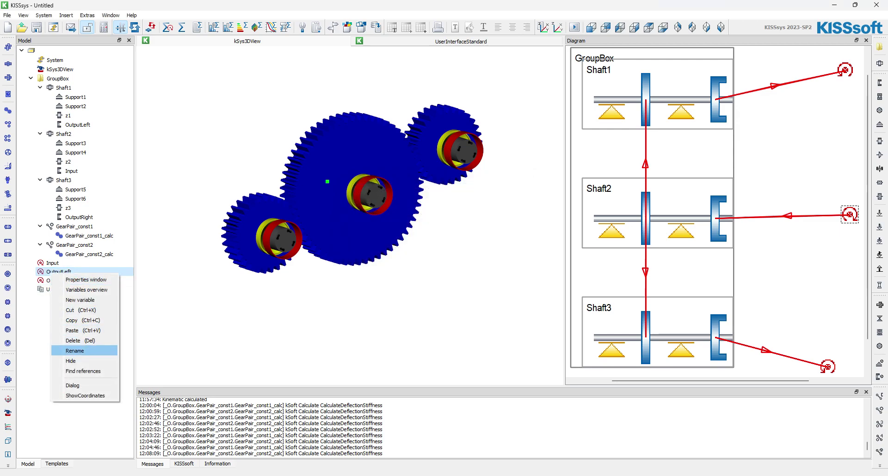
click(72, 385)
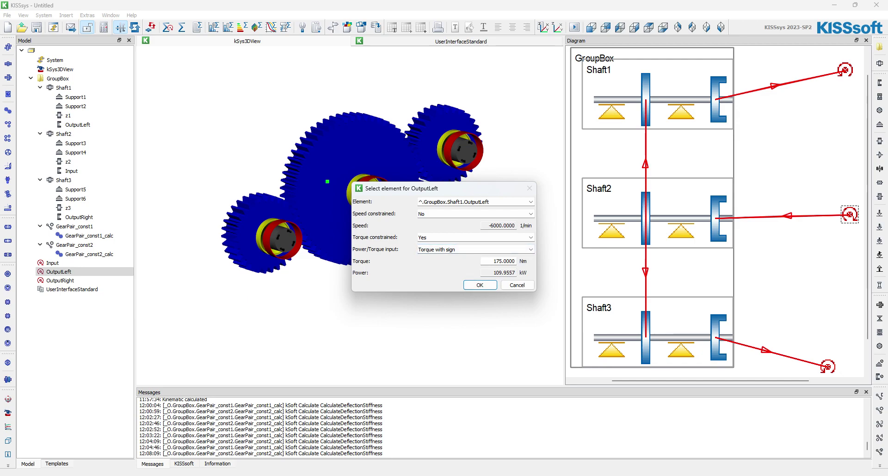
click(480, 285)
right_click(52, 281)
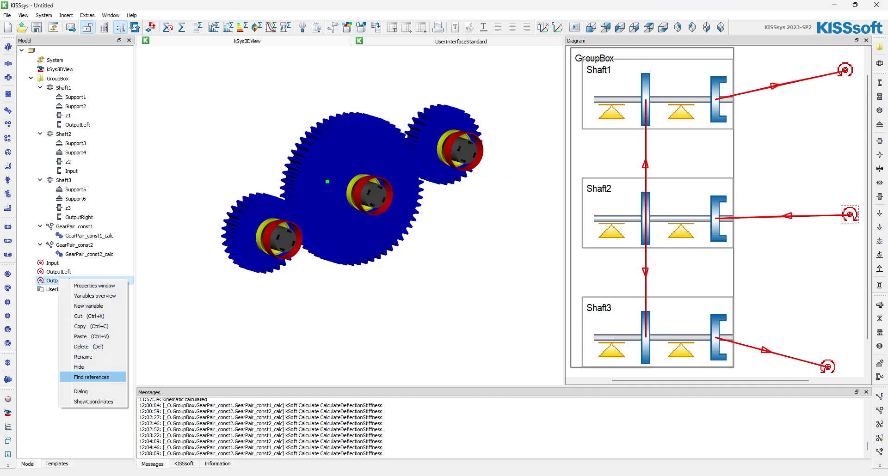
click(81, 392)
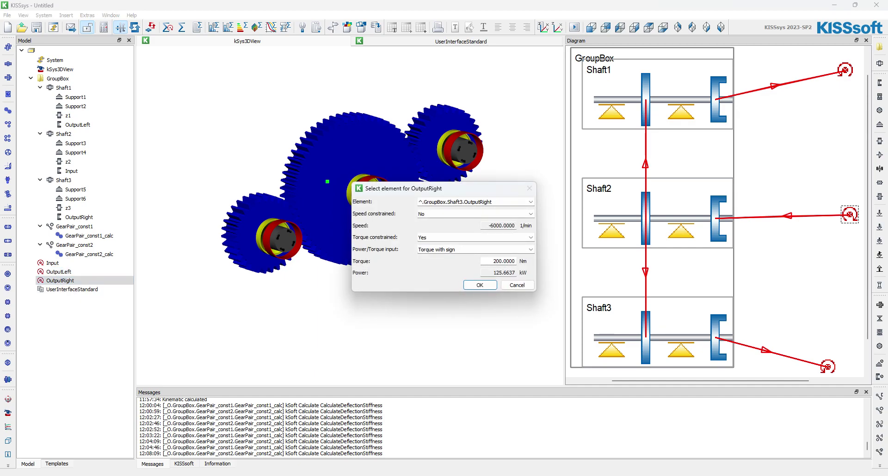
click(480, 285)
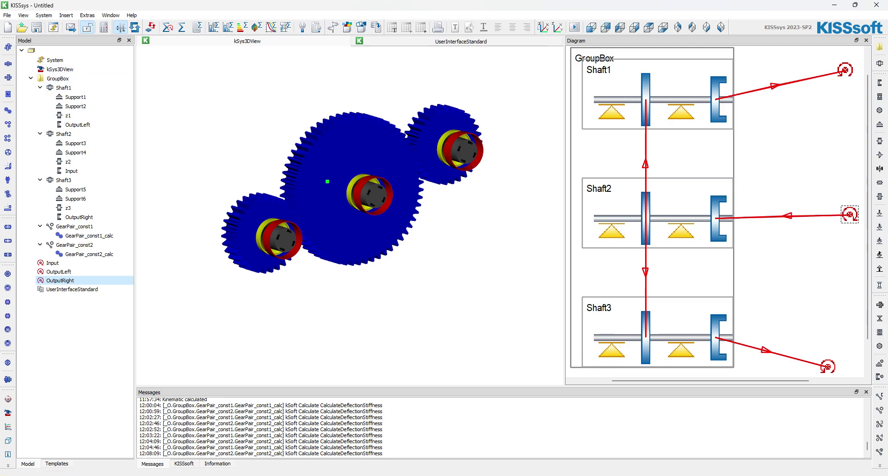
Calculate the kinematics and check the input and output torques in the UserInterfaceStandard table.
click(168, 27)
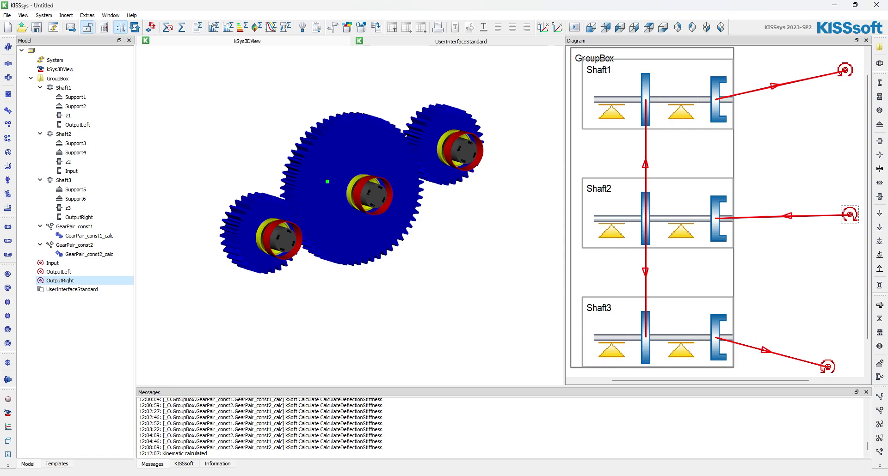
click(407, 41)
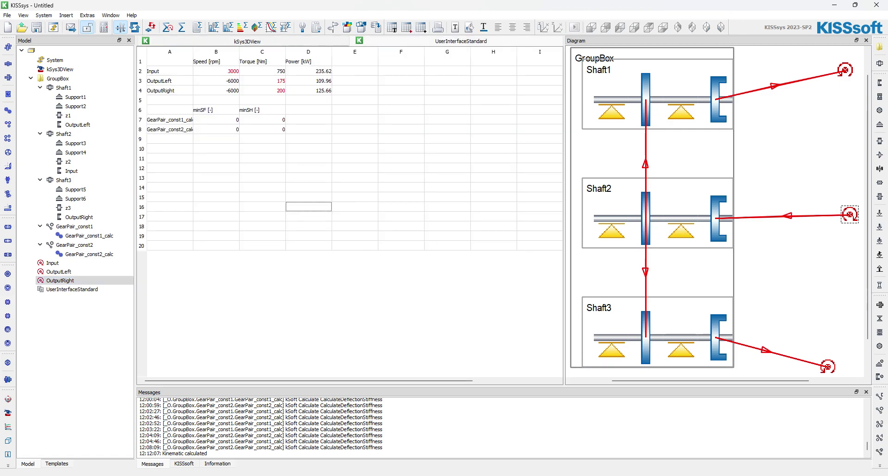
click(308, 72)
click(262, 72)
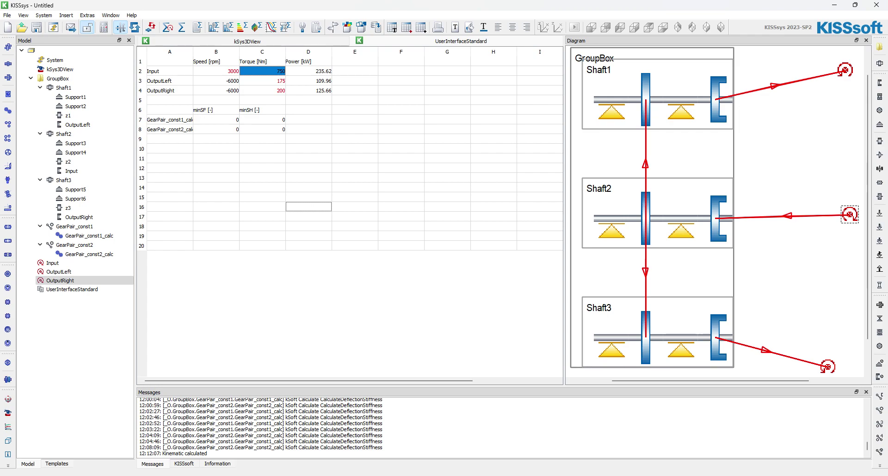
click(401, 90)
drag(262, 80, 262, 90)
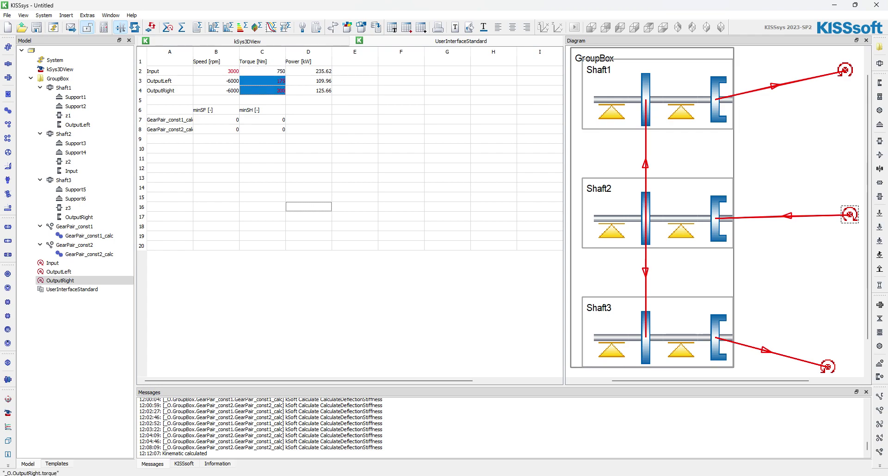
drag(400, 100, 400, 109)
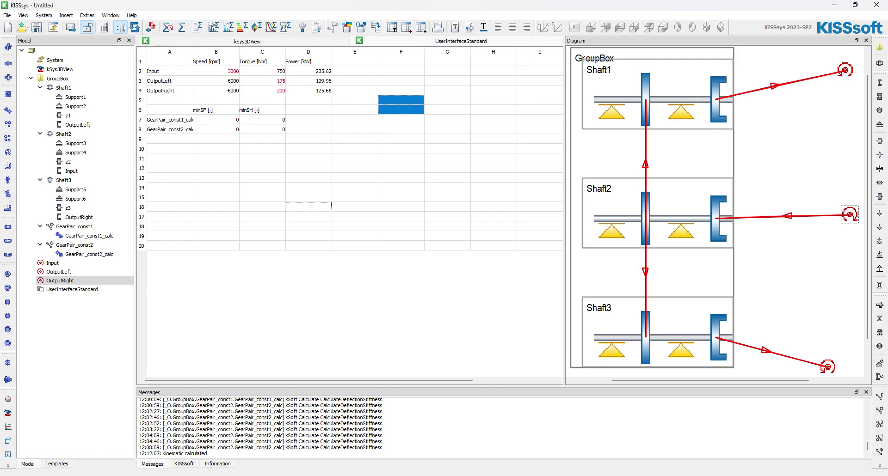
Run the strength calculations for the whole system, and open GearPair_const1_calc in KISSsoft and calculate it there.
click(182, 27)
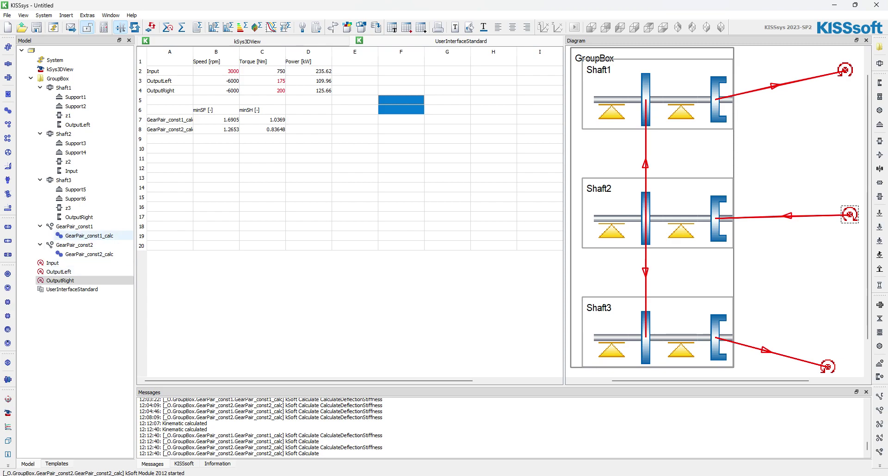
click(88, 236)
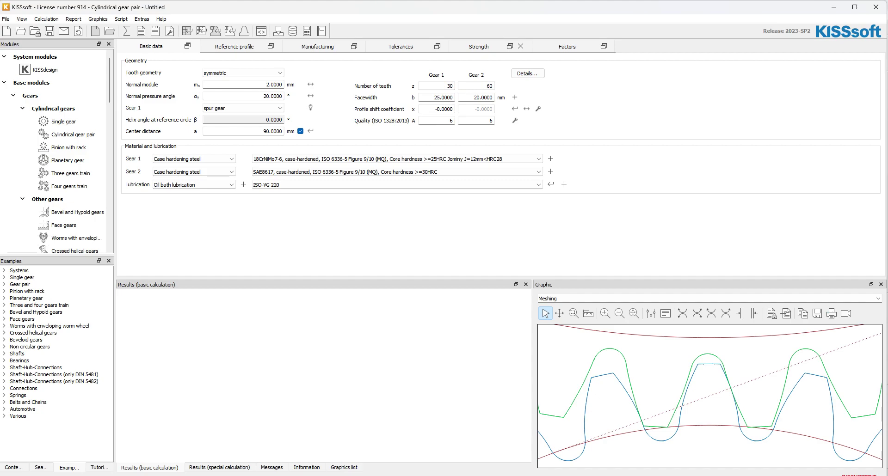
drag(473, 97, 486, 97)
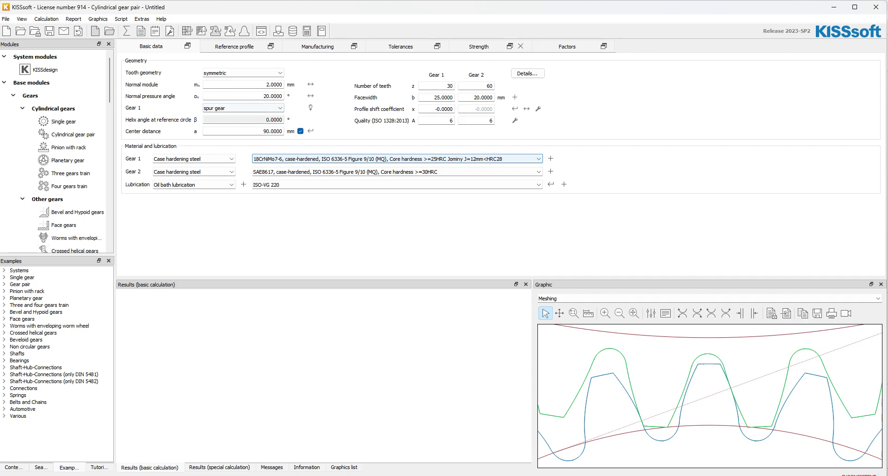
key(F5)
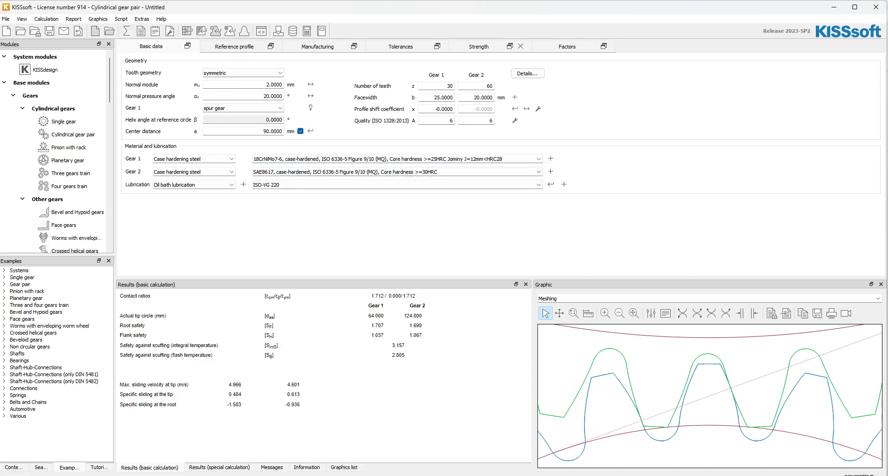
Review the first gear pair's reference profile and tolerances, and set its root and flank calculation method to ISO 6336:2019.
click(234, 47)
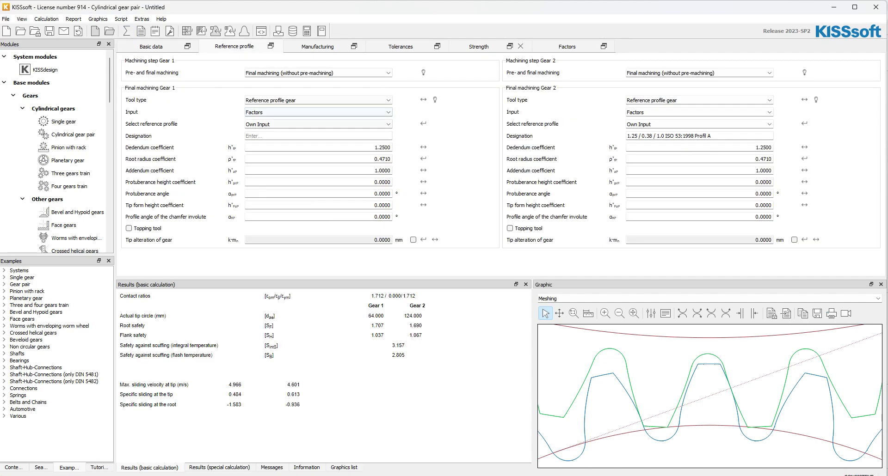
click(423, 159)
click(400, 46)
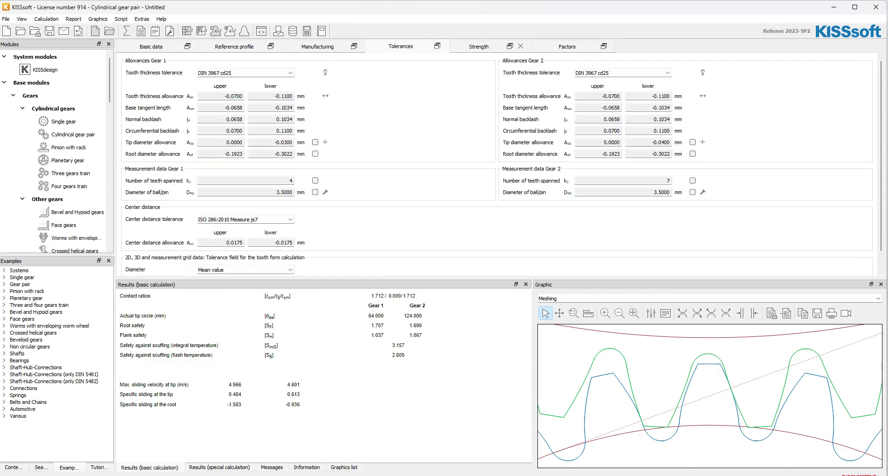
key(ctrl+Tab)
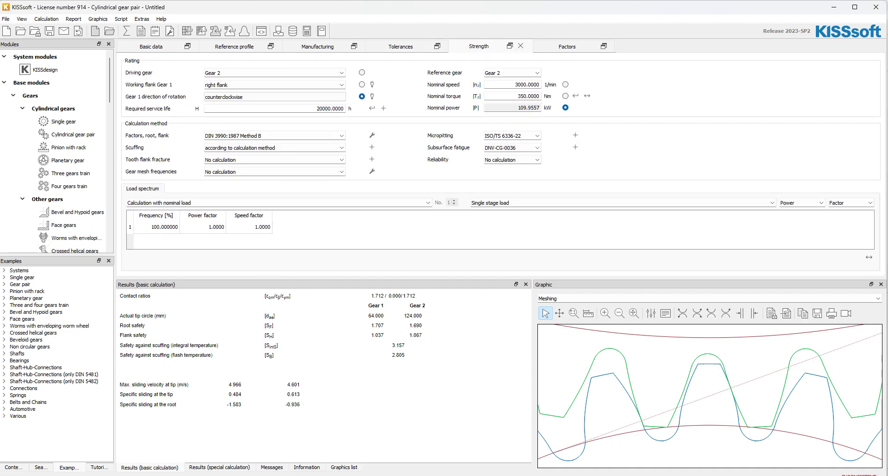
click(275, 136)
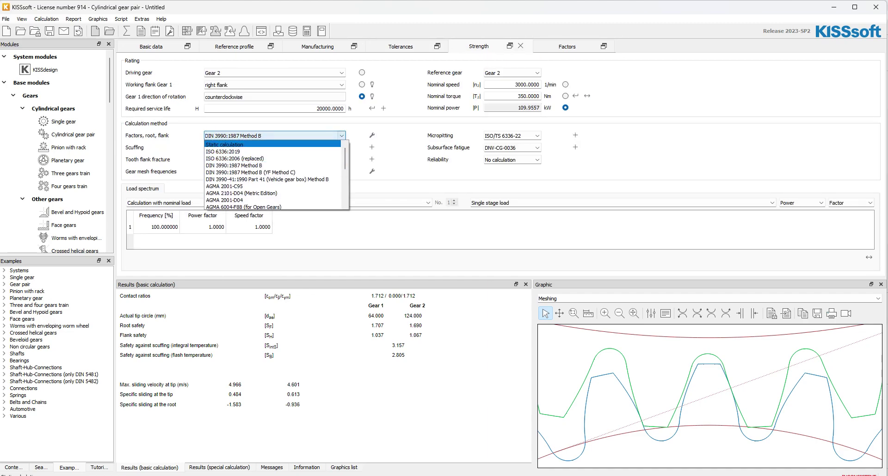
key(Return)
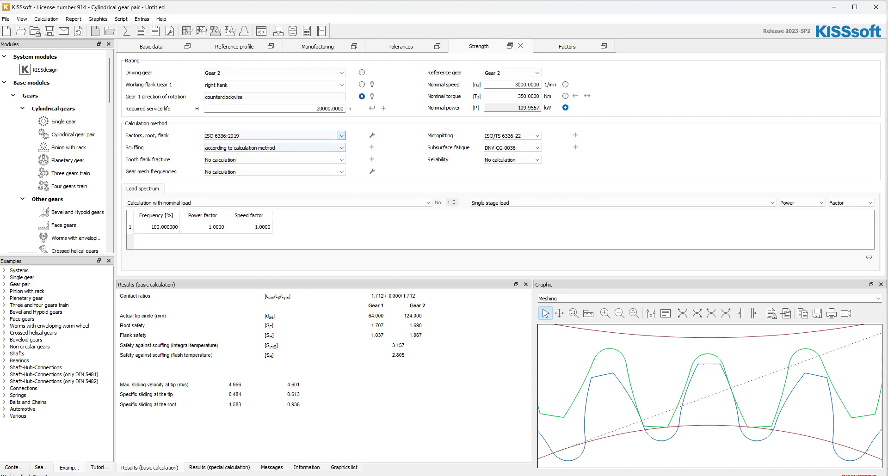
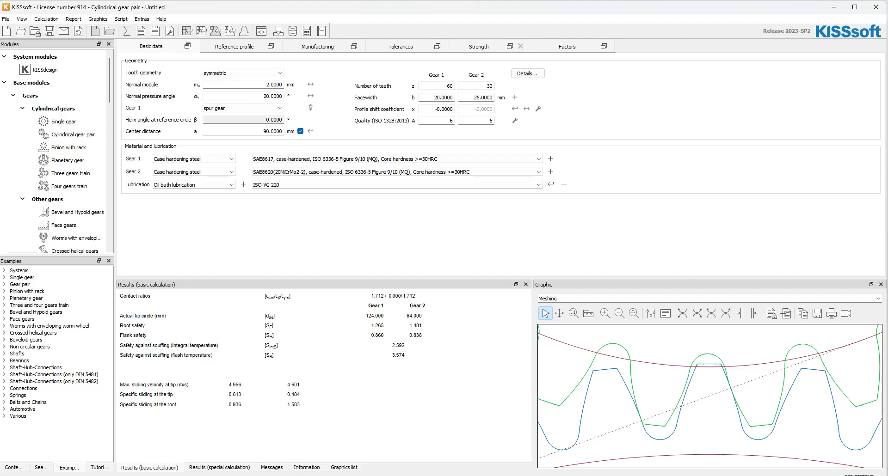
Review the second gear pair's strength settings, reference profile and tolerances, and set its reference gear to Gear 2.
click(478, 46)
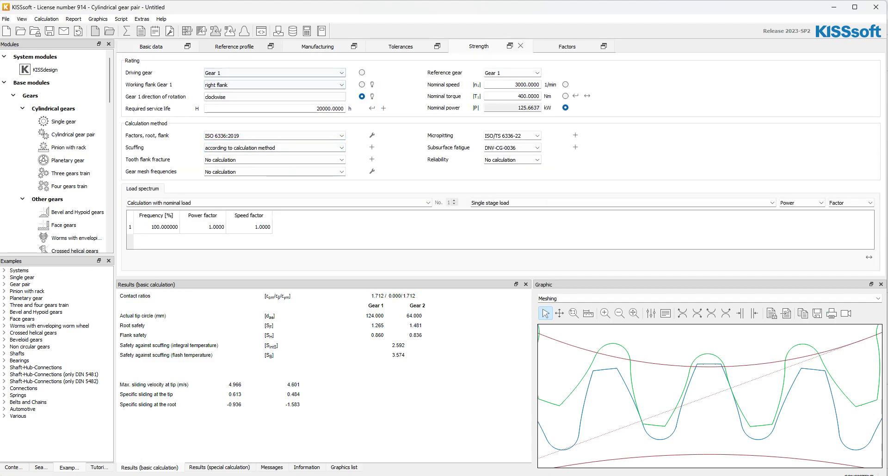
click(234, 46)
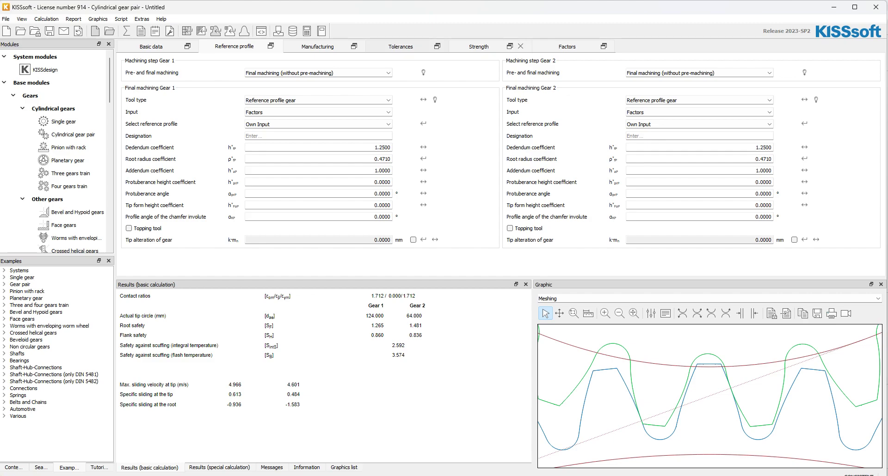
click(400, 46)
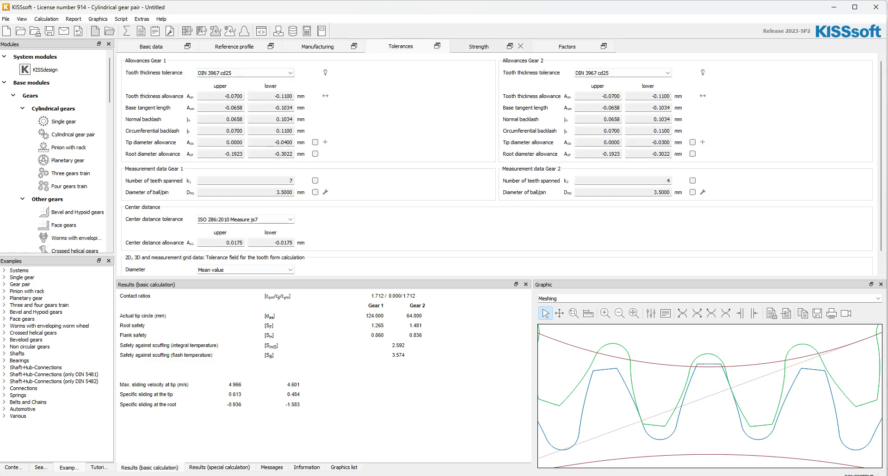
click(478, 46)
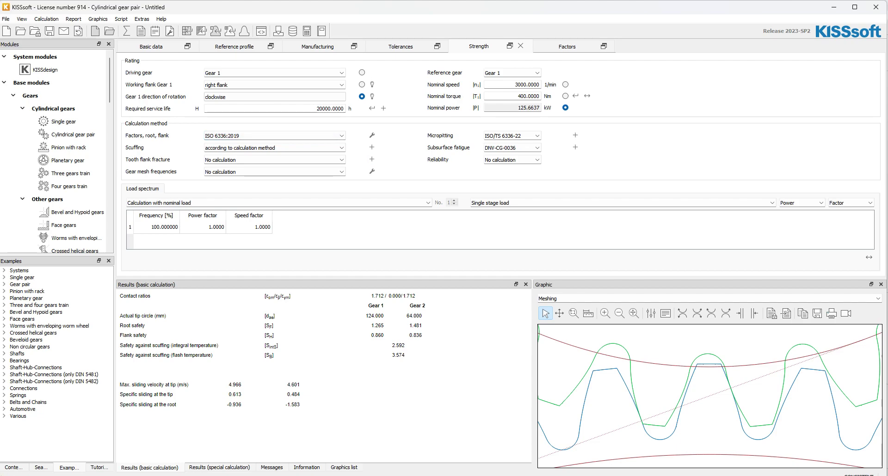
click(537, 72)
click(500, 88)
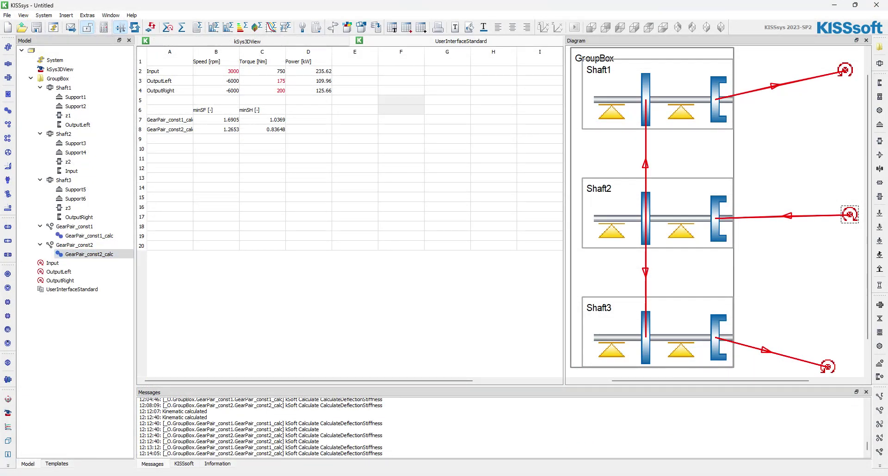
Compare nominal speed and torque of both gears in GearPair_const1_calc by switching the reference gear to Gear 1 and back to Gear 2.
click(262, 90)
click(308, 168)
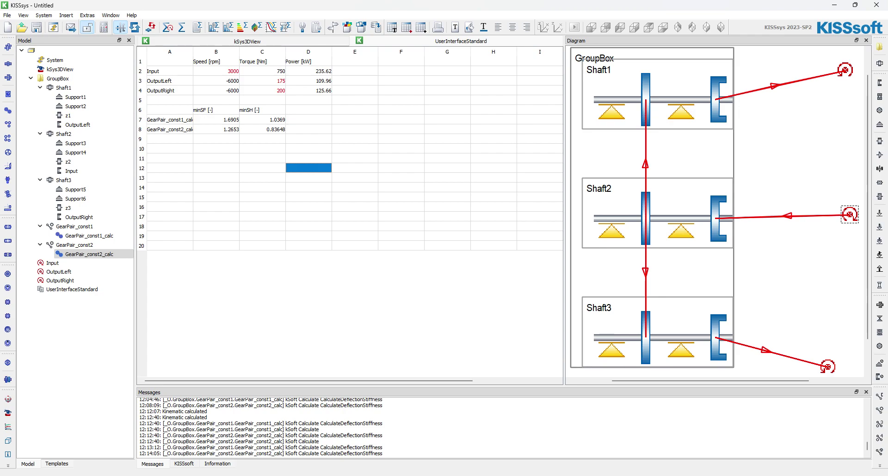
click(88, 236)
double_click(89, 236)
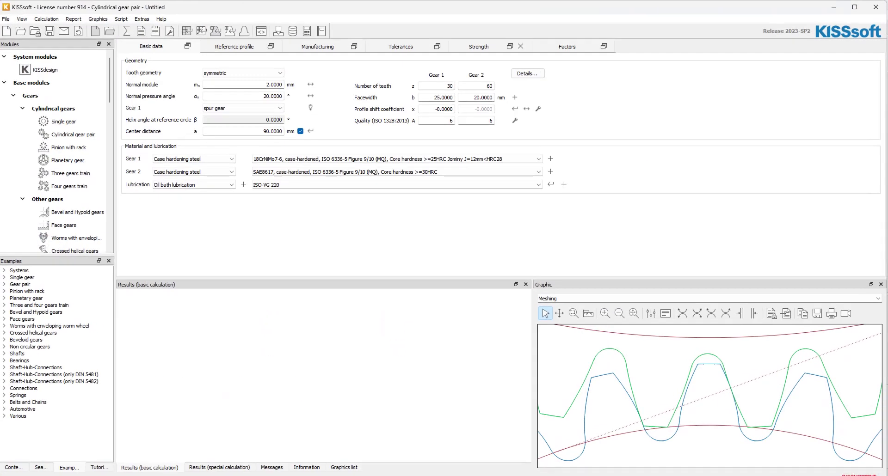
click(478, 47)
click(511, 73)
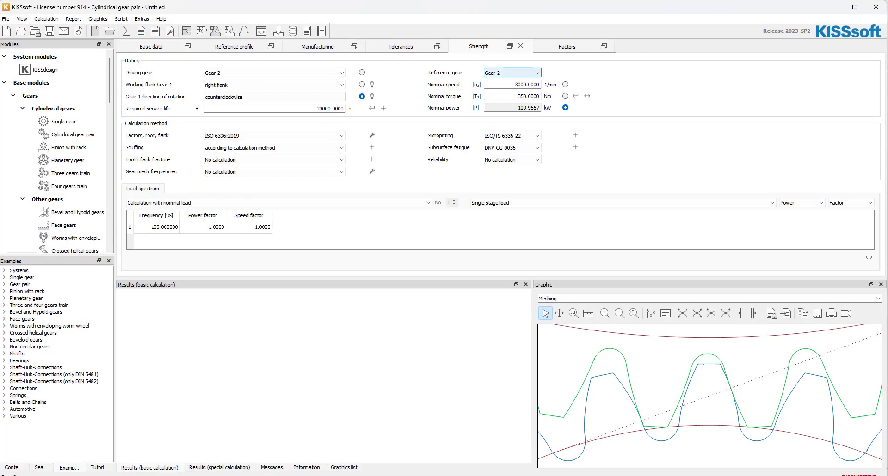
click(502, 83)
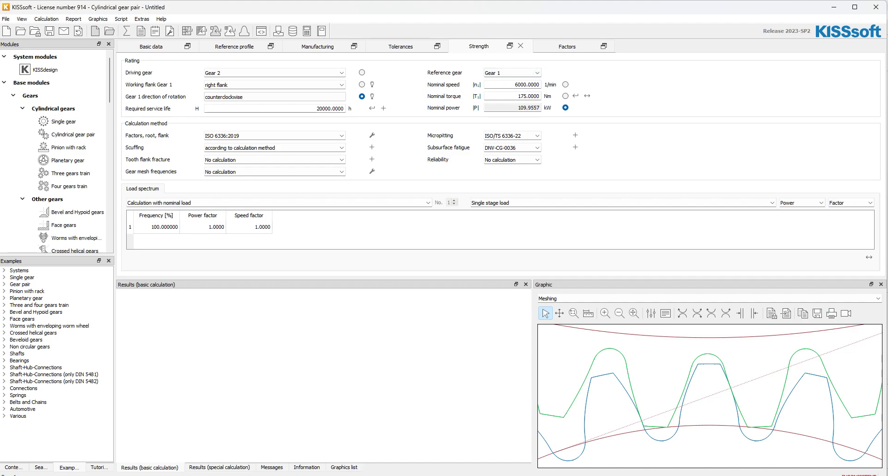
click(511, 73)
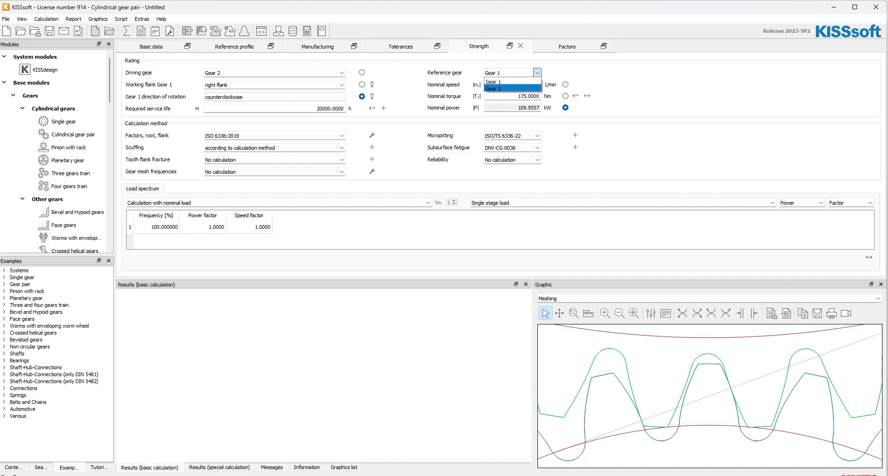
click(493, 89)
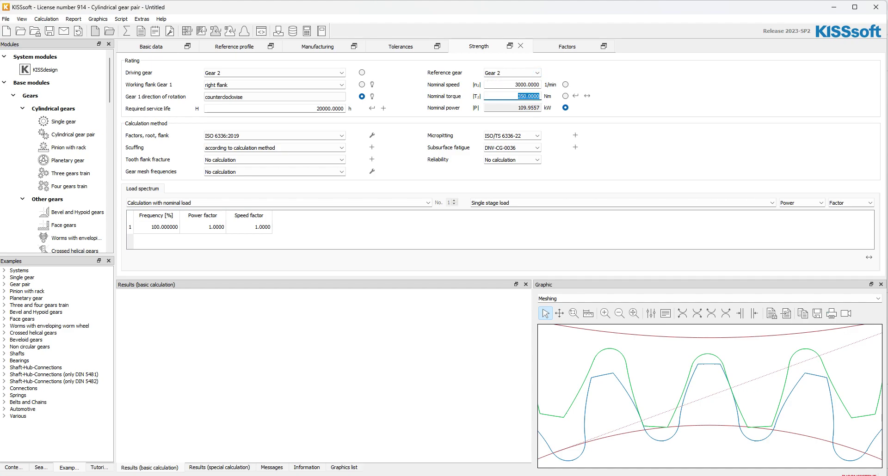
click(875, 7)
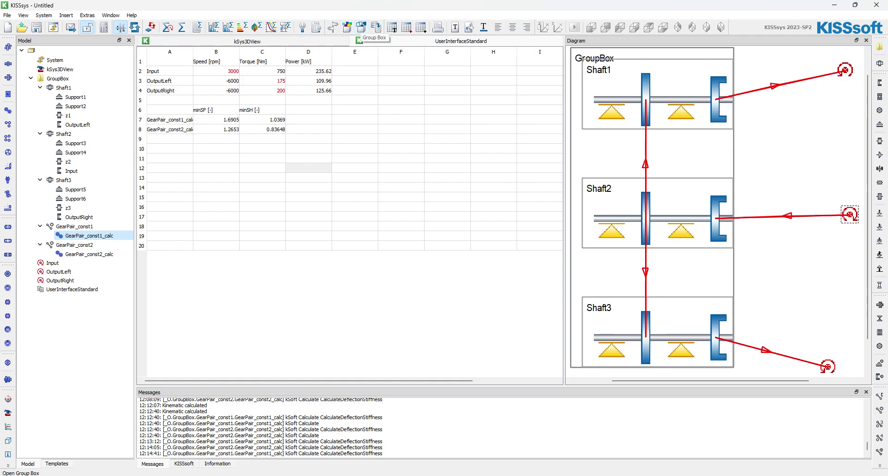
Open GearPair_const2_calc in KISSsoft and review its strength settings and basic data.
click(89, 255)
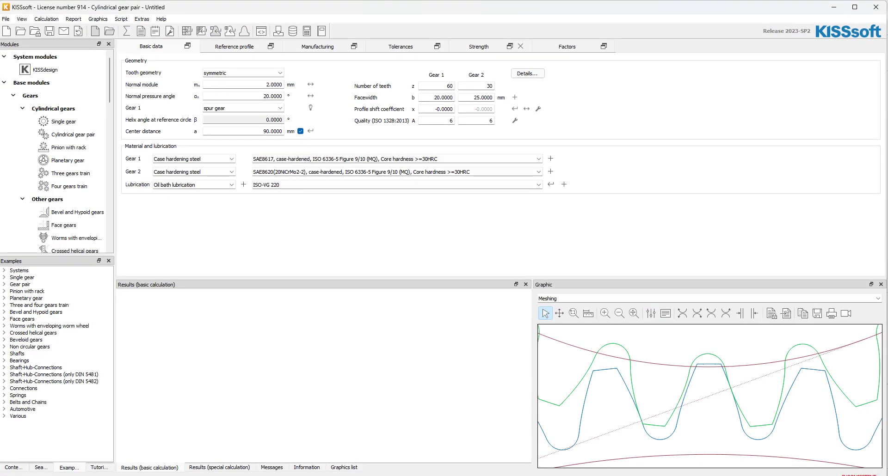
click(478, 46)
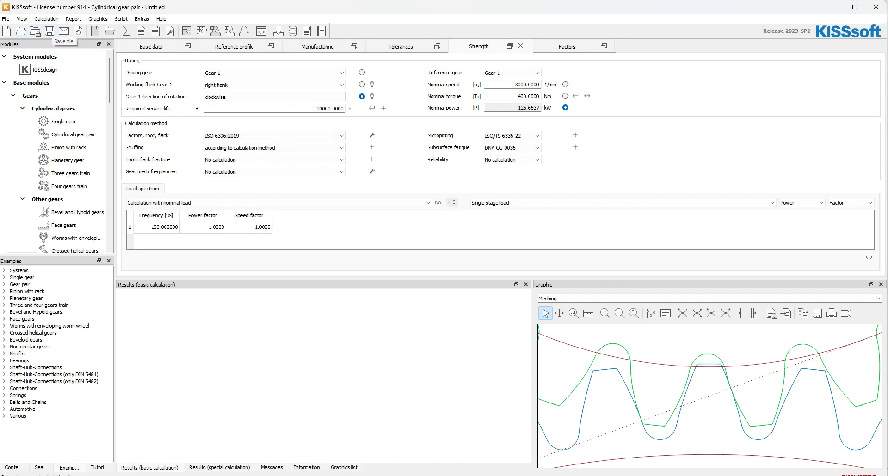
click(152, 46)
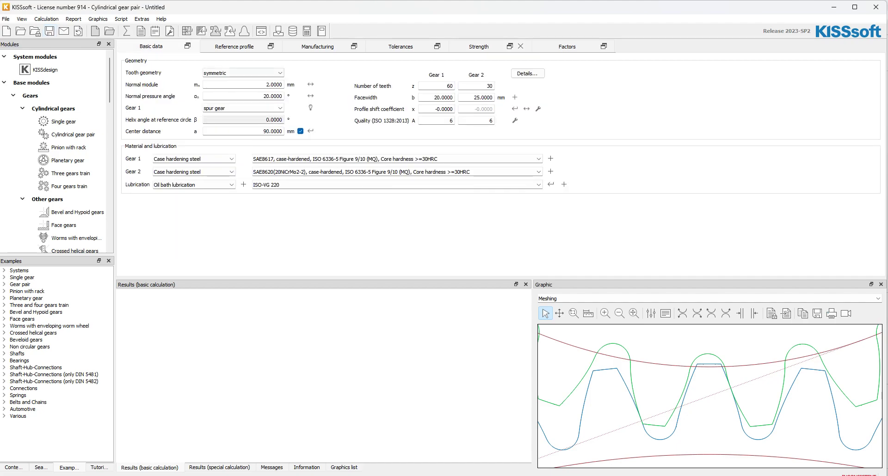
Save the gear pair calculation over split power pinion drive.Z12 in Video Tutorials, and close its KISSsoft window.
click(49, 31)
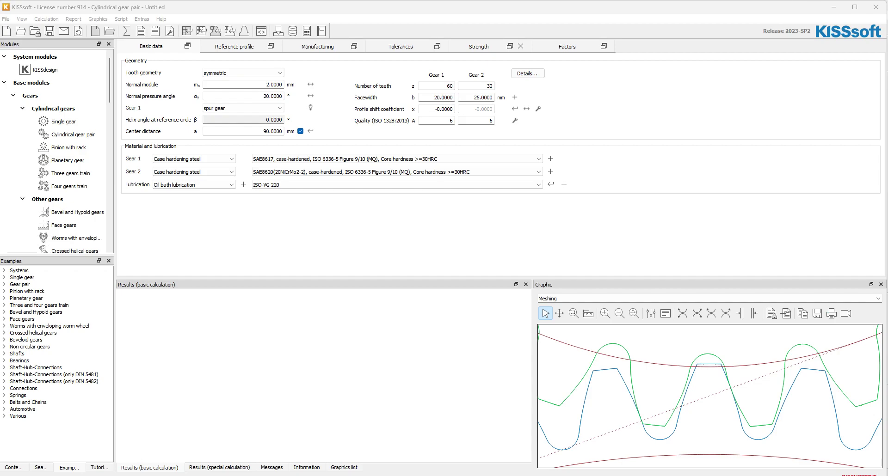
key(ctrl+s)
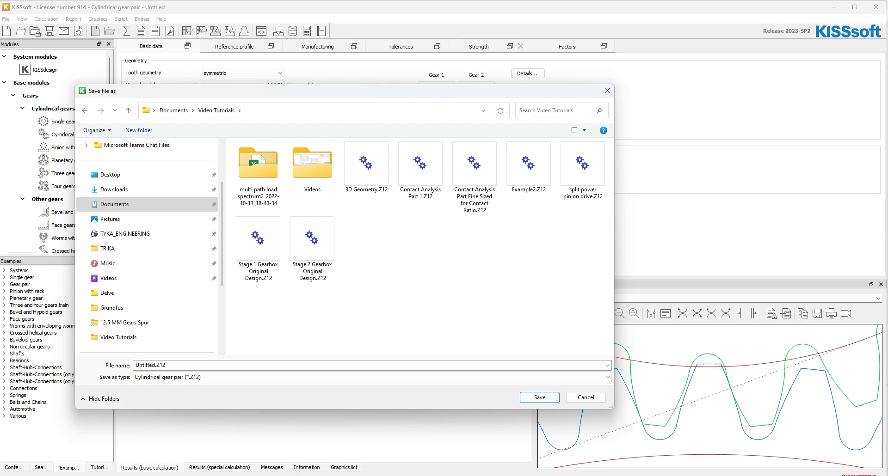
click(582, 171)
key(Return)
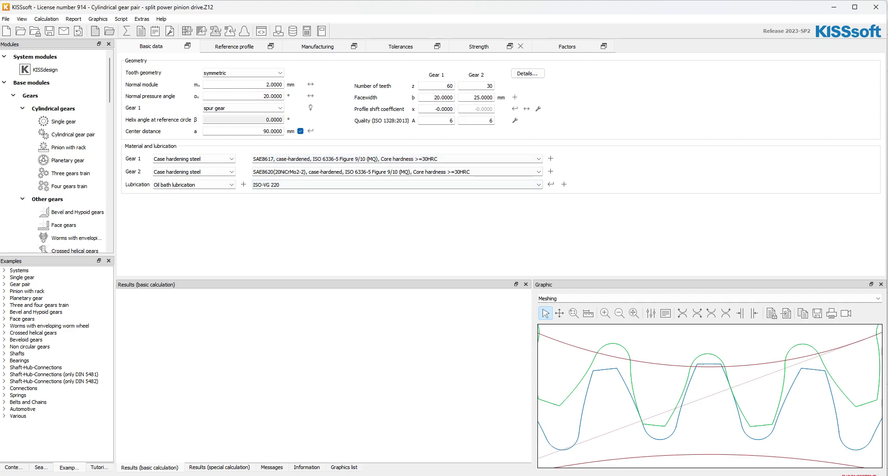
click(876, 6)
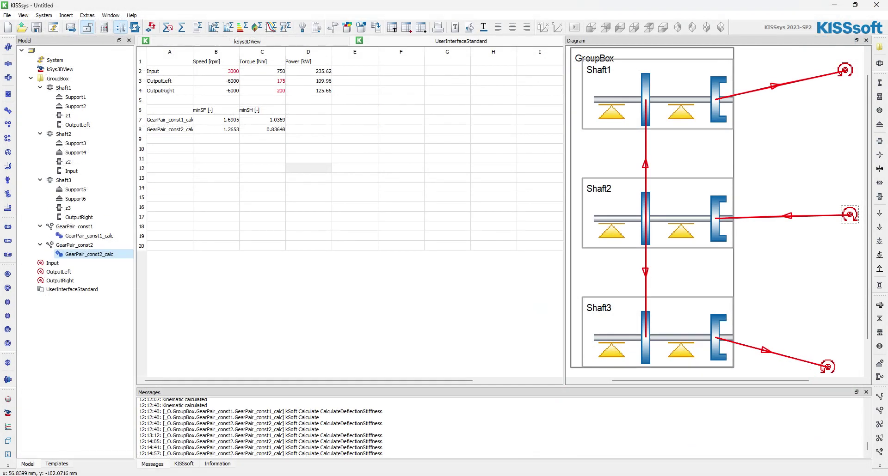
Start KISSsoft as a standalone program and open split power pinion drive.Z12 from the Video Tutorials folder in Documents.
right_click(468, 475)
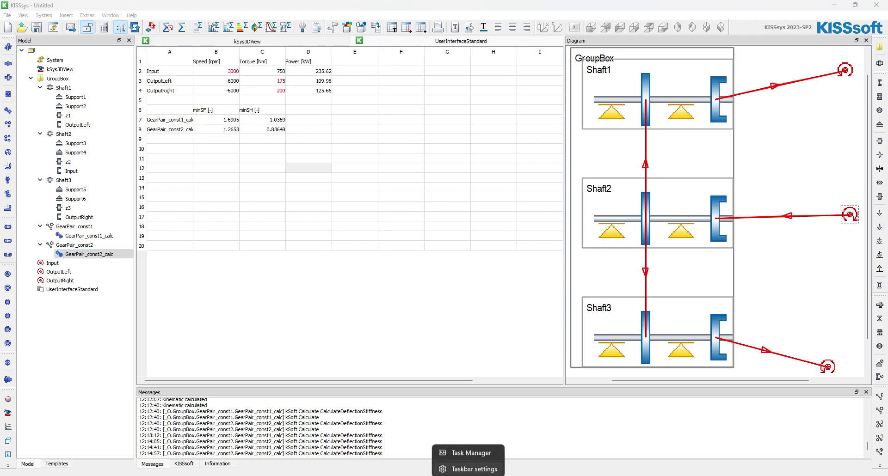
drag(221, 6, 271, 244)
double_click(369, 154)
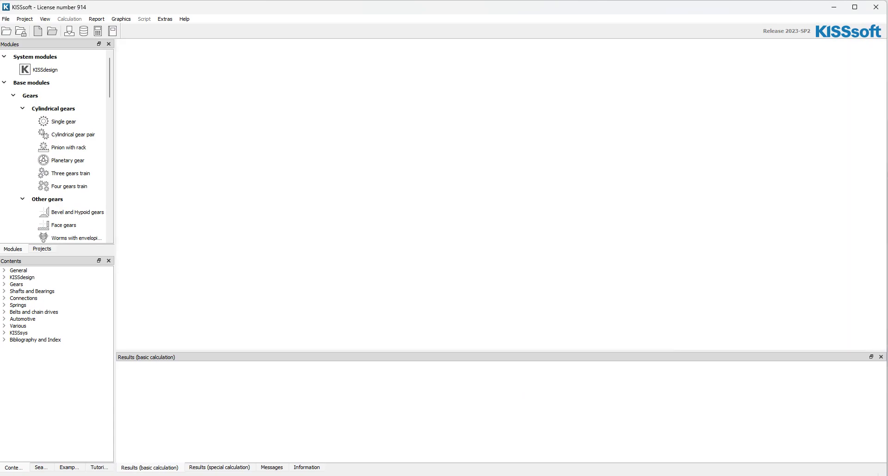
click(6, 31)
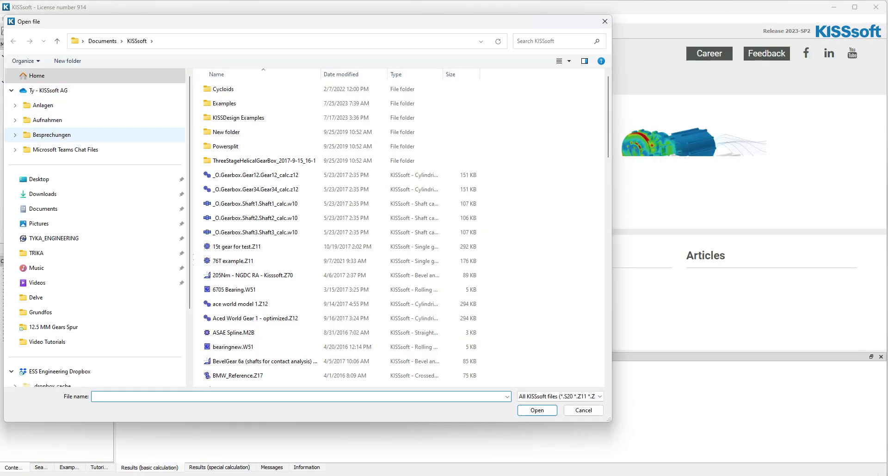
click(43, 209)
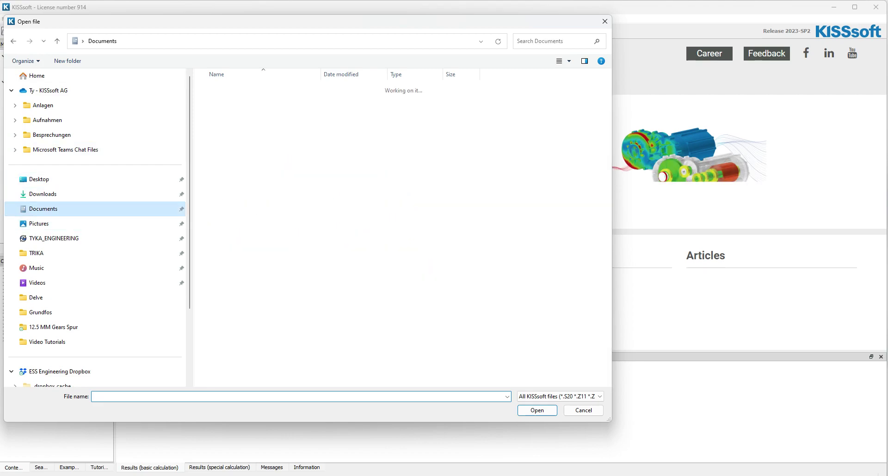
scroll(231, 238, down, 10)
double_click(259, 338)
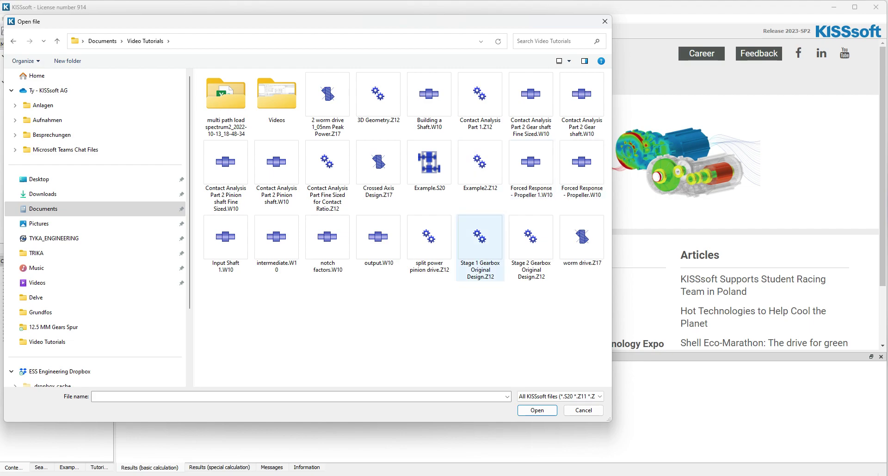
click(430, 243)
double_click(429, 240)
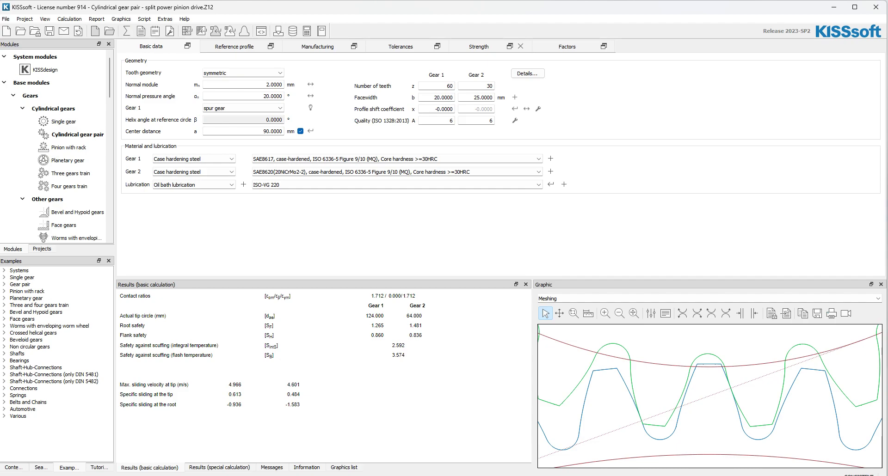
Set Gear 1's material to SAE8620(20NiCrMo2-2), case-hardened, ISO 6336-5 Figure 9/10 (MQ), and review the reference profile, tolerances and strength settings.
click(396, 159)
click(396, 222)
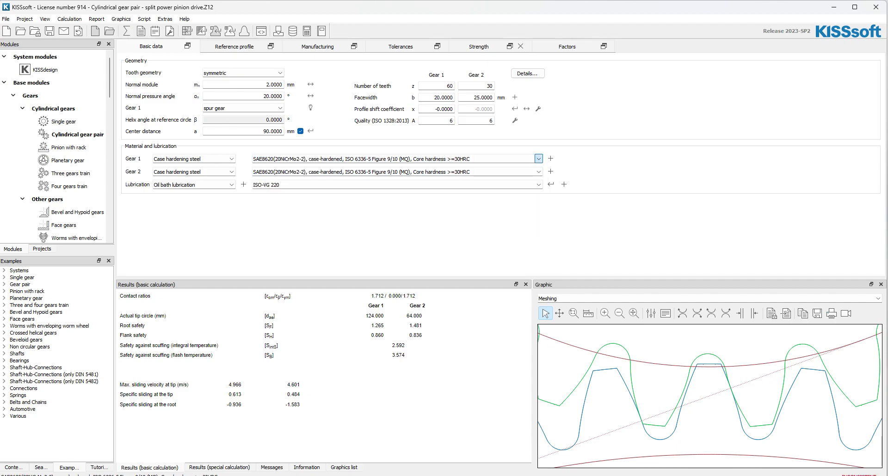
click(234, 47)
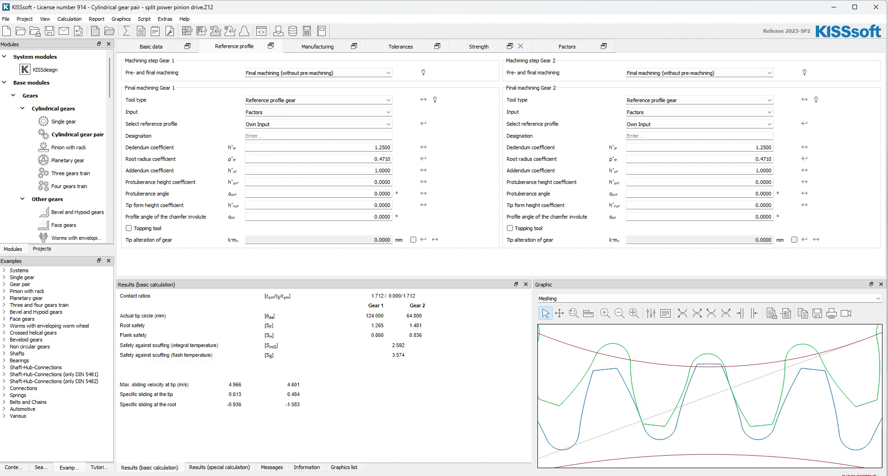
click(400, 46)
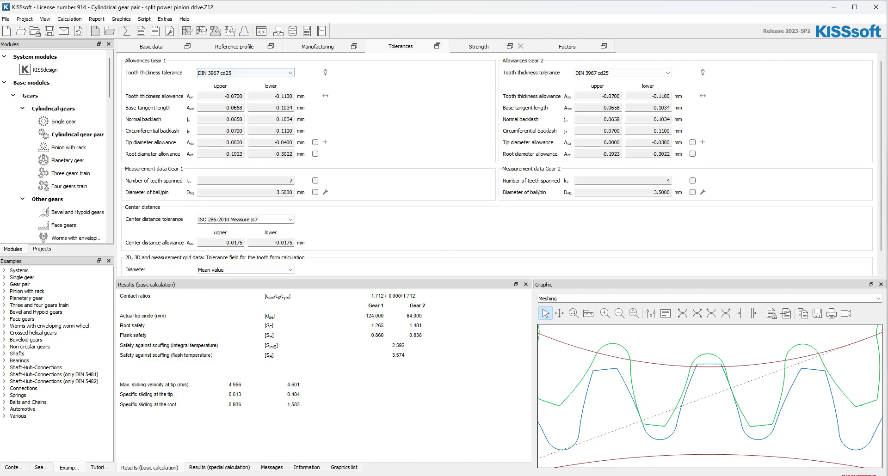
click(479, 46)
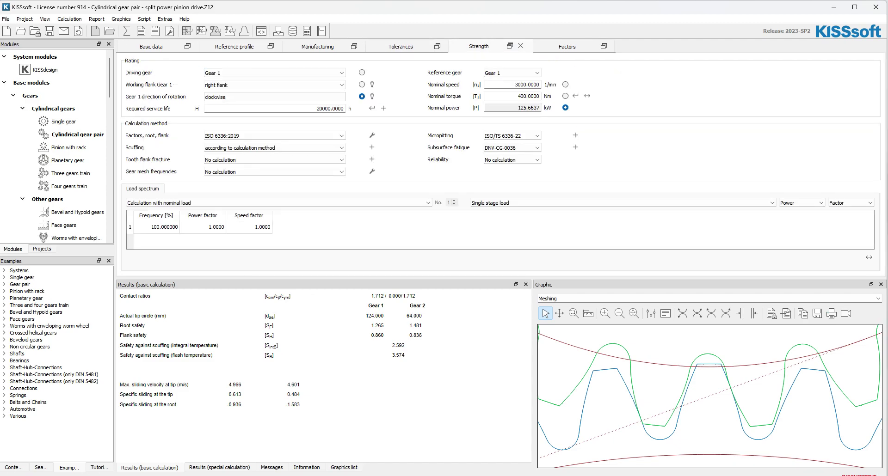
Set Gear 1's load cycles per revolution to 1 and the required service life to 40000 h.
click(383, 108)
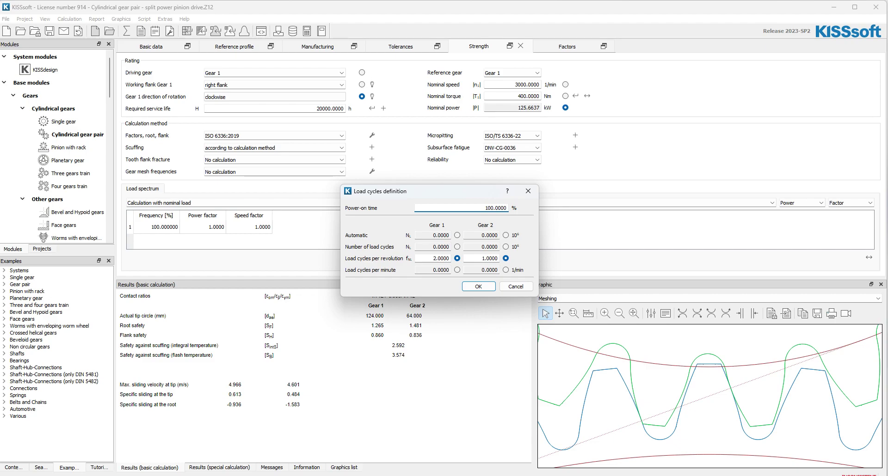
click(441, 258)
double_click(440, 258)
text(1)
key(Return)
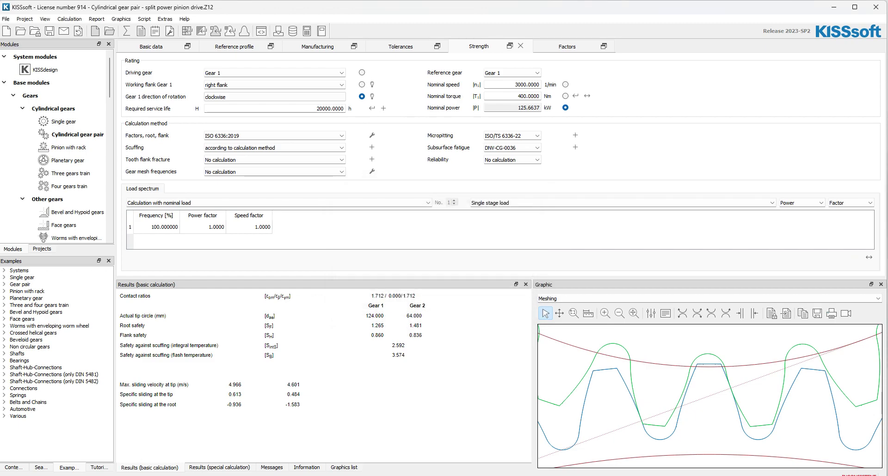
click(317, 109)
text(40000)
key(Return)
Set the application factor to 1.00 and look through the available face load factor methods.
click(567, 46)
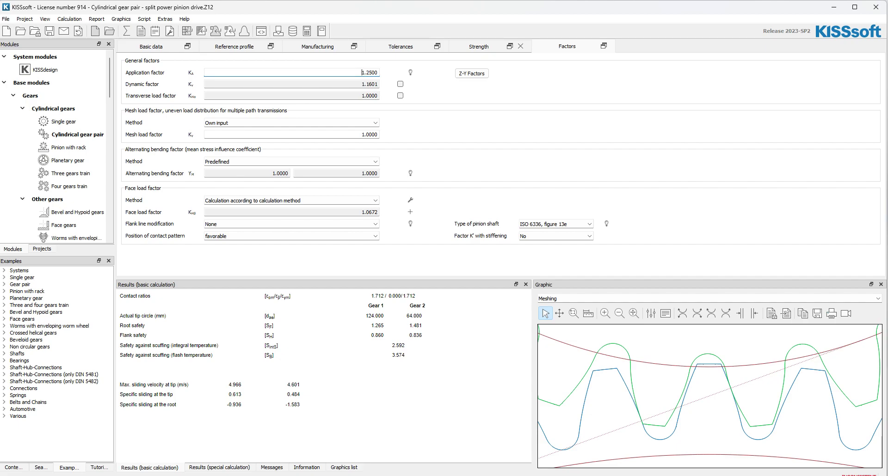
double_click(369, 73)
text(1.00)
key(Return)
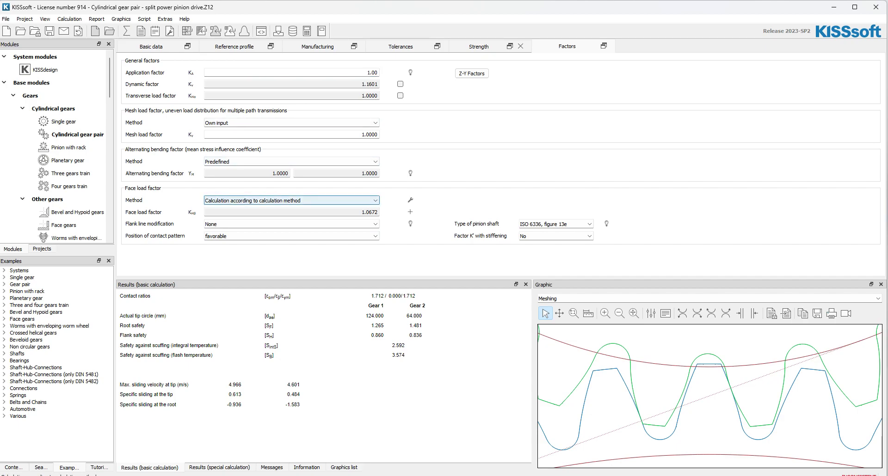
click(291, 200)
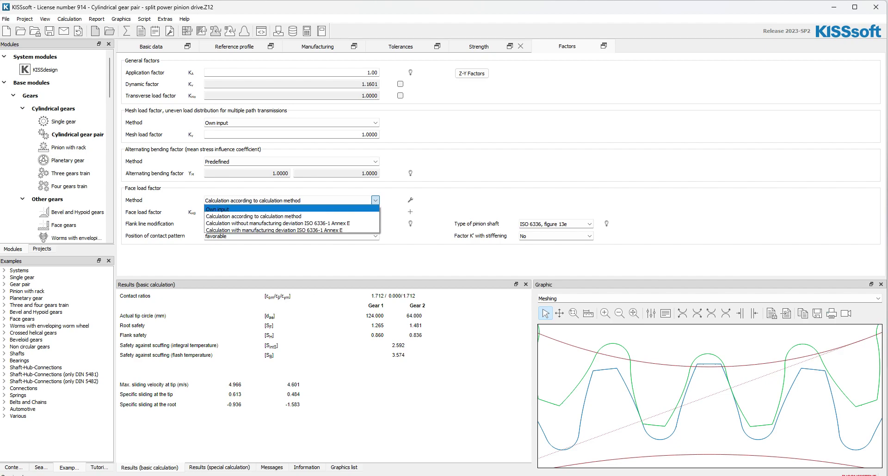
click(291, 200)
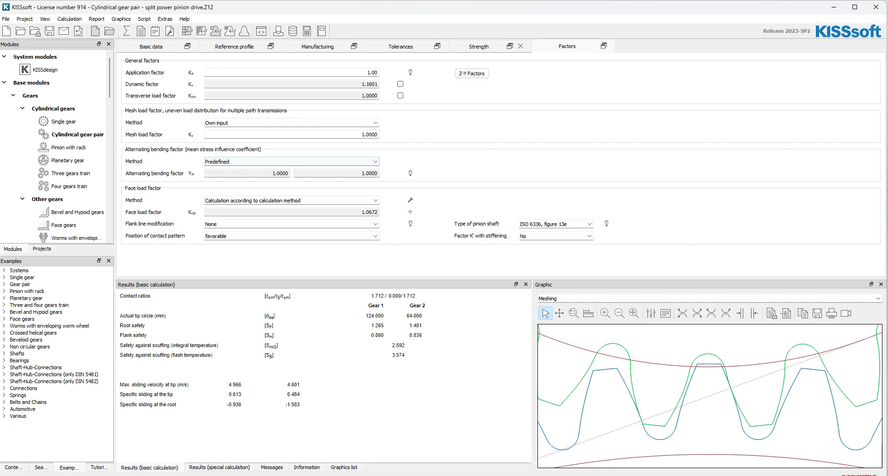
Change the load spectrum to Own Input and define two load bins with a frequency of 50 % each.
click(478, 47)
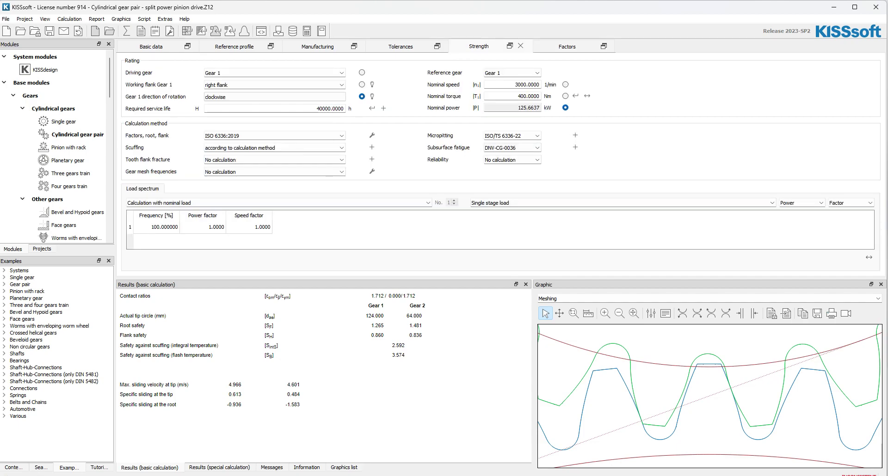
drag(501, 279, 502, 307)
click(490, 202)
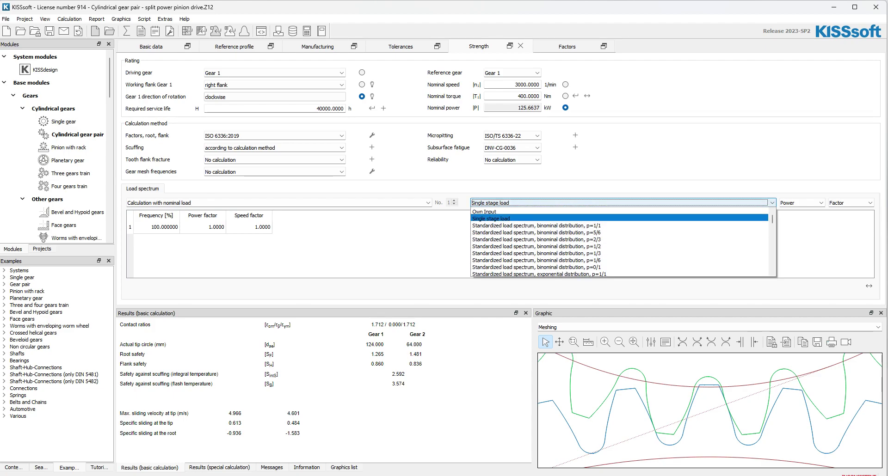
key(Return)
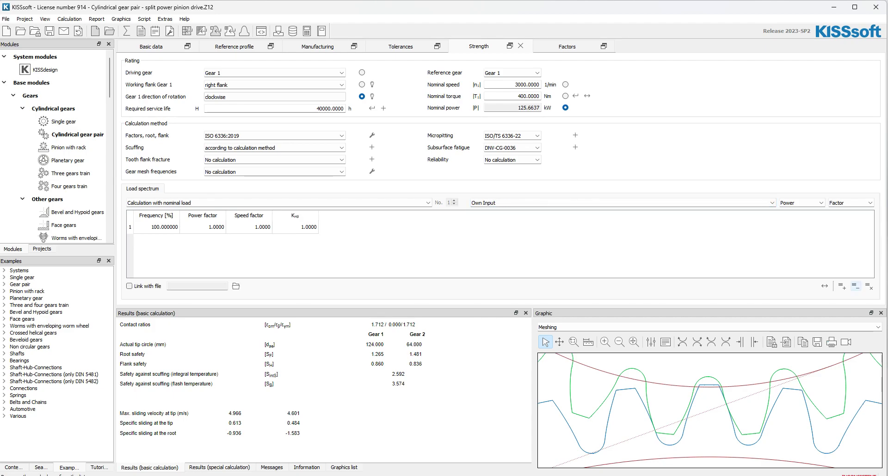
click(842, 285)
click(156, 227)
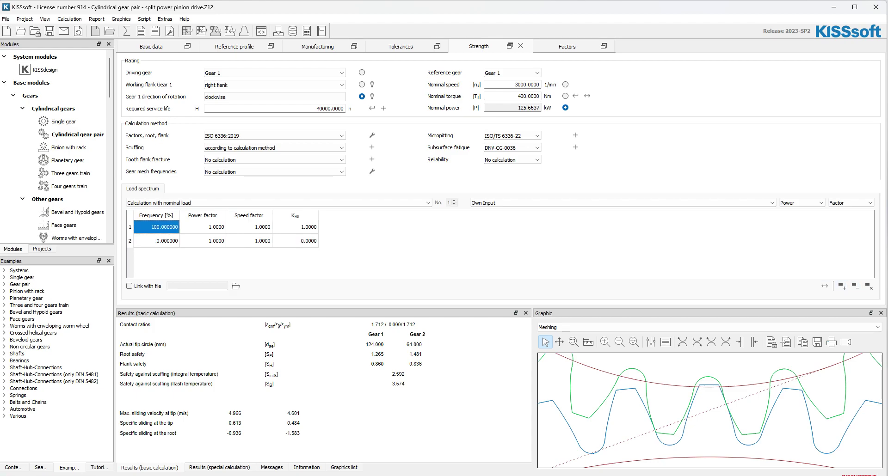
text(50)
click(157, 241)
text(5)
key(Return)
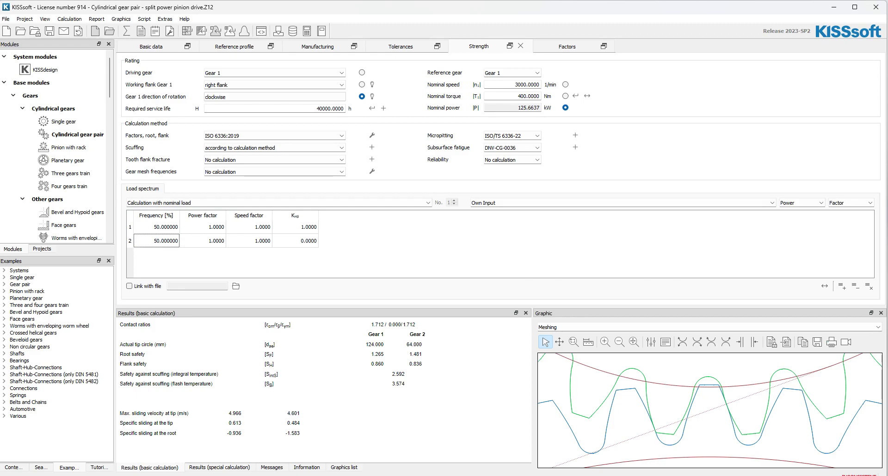
Define the load spectrum by torque instead of power, entered as absolute values instead of factors.
double_click(331, 108)
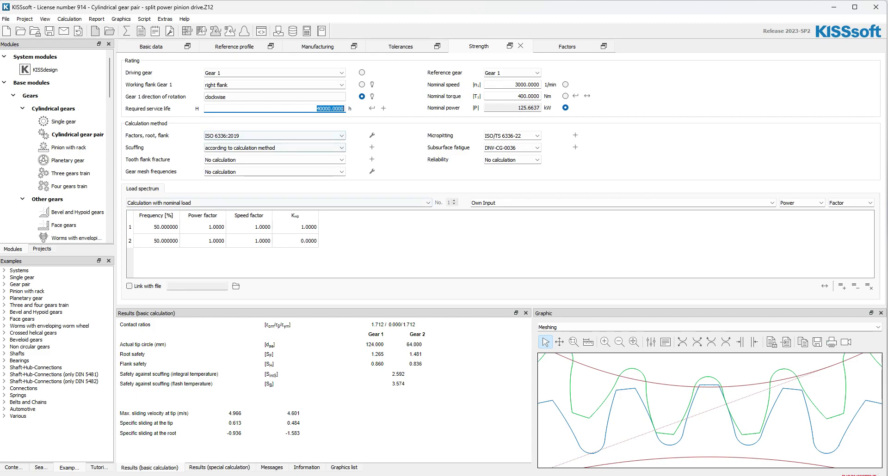
click(802, 202)
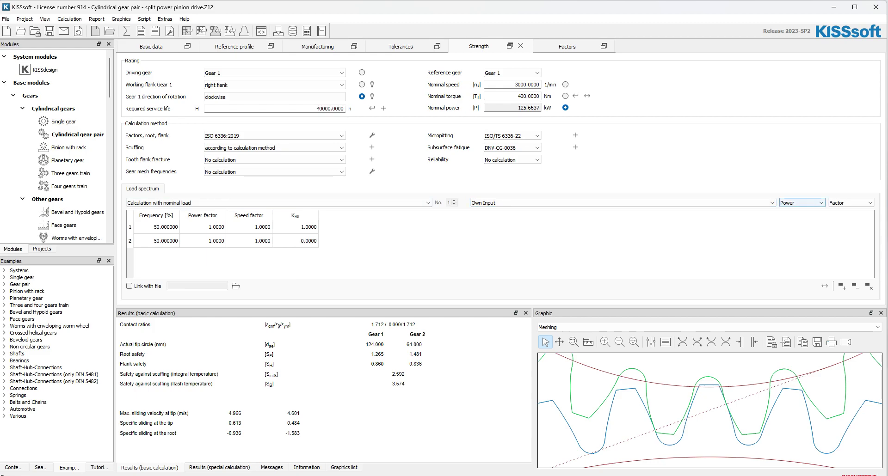
click(795, 218)
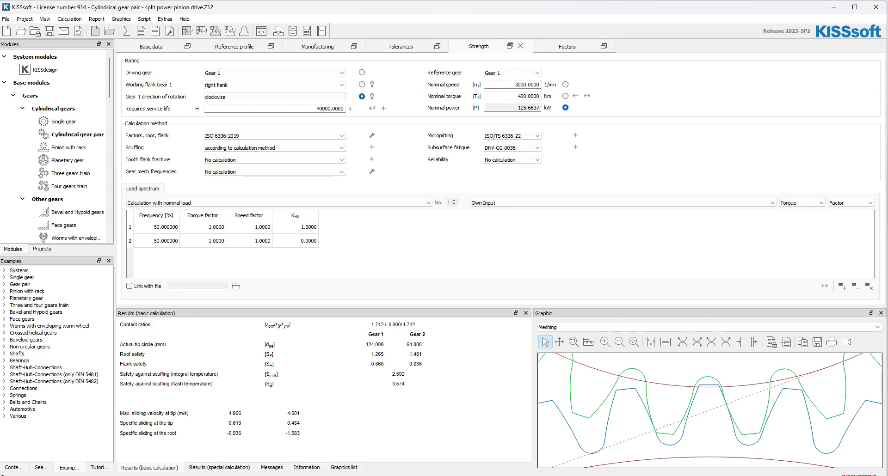
click(855, 203)
click(846, 218)
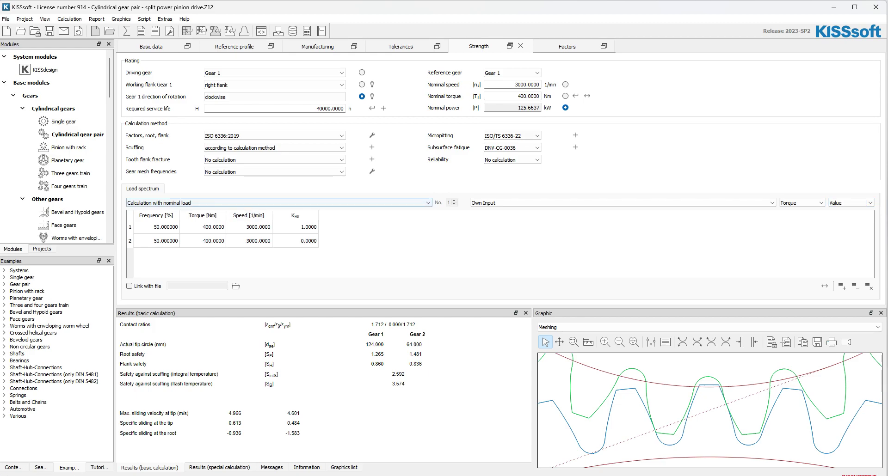
Set the second load bin's torque to 350 Nm and run the gear pair calculation.
click(202, 240)
text(350)
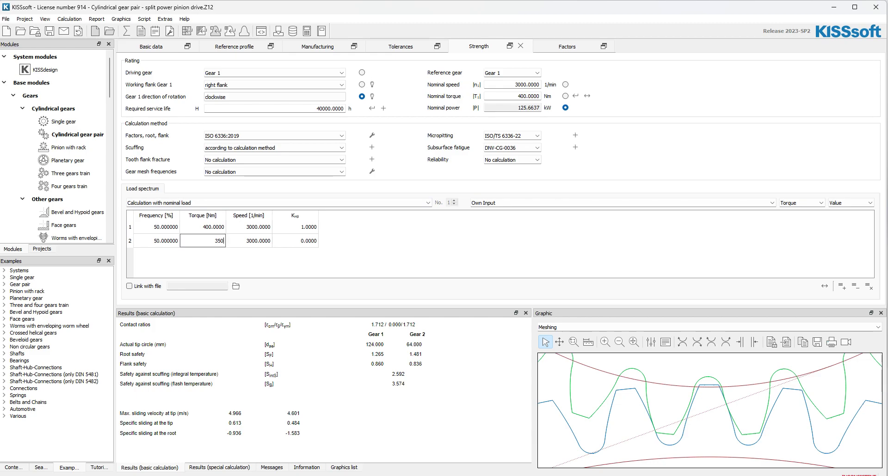
key(Return)
key(F5)
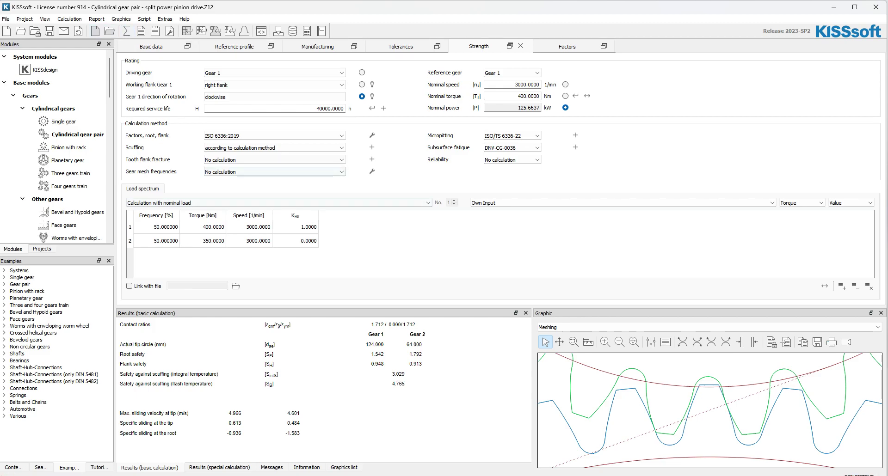
Switch the rating from nominal load to calculation with load spectrum and run the gear pair calculation.
click(278, 202)
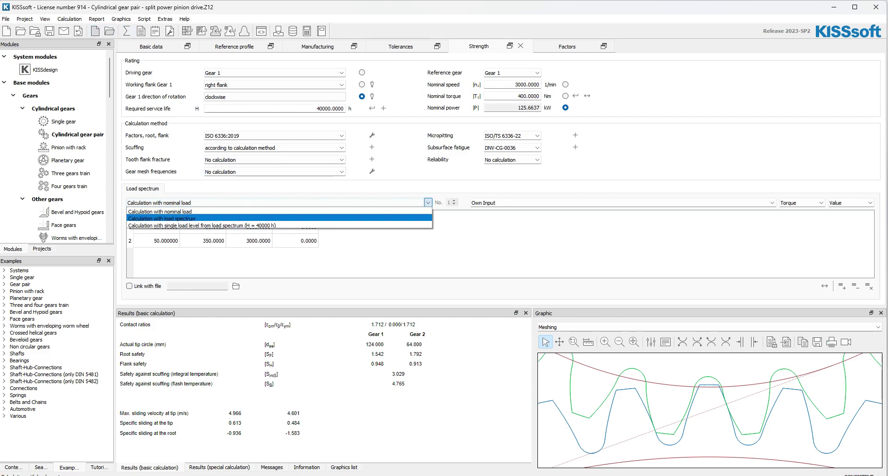
key(Return)
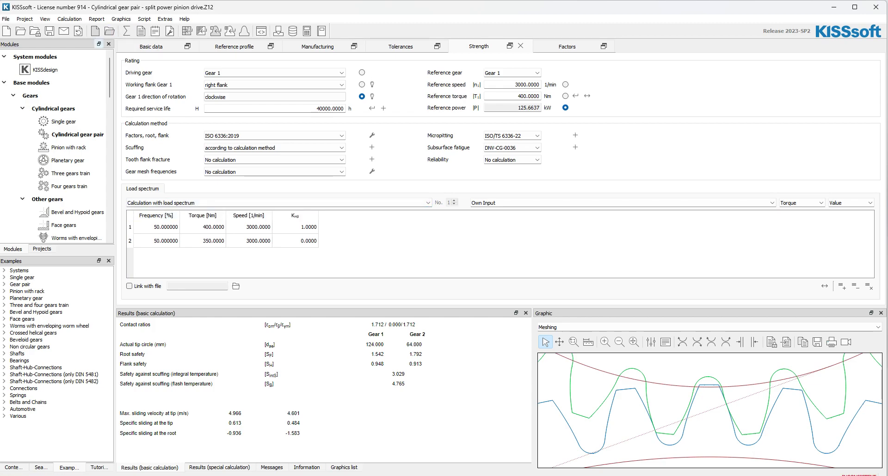
key(F5)
key(Return)
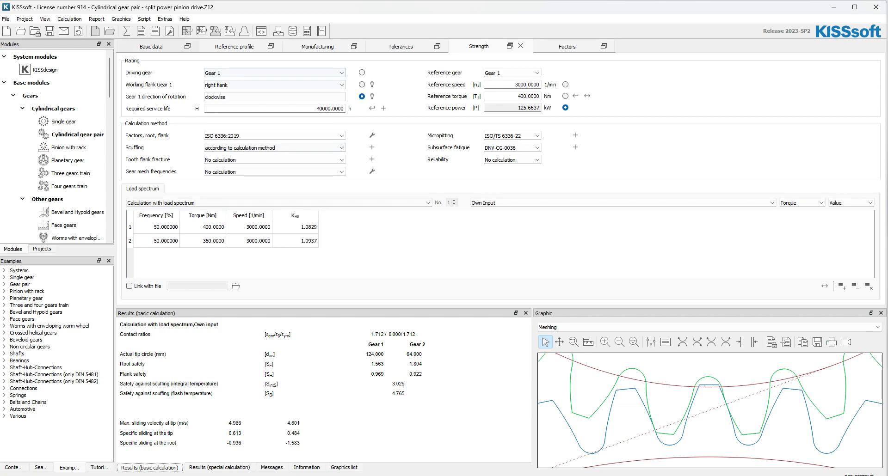
Check the gears' numbers of teeth in the basic data and compare the flank safeties of both gears in the results.
click(150, 46)
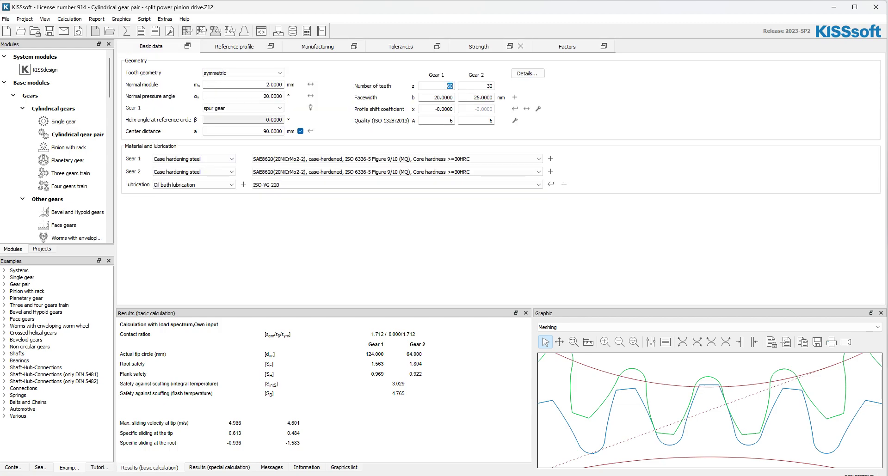
double_click(449, 86)
click(478, 46)
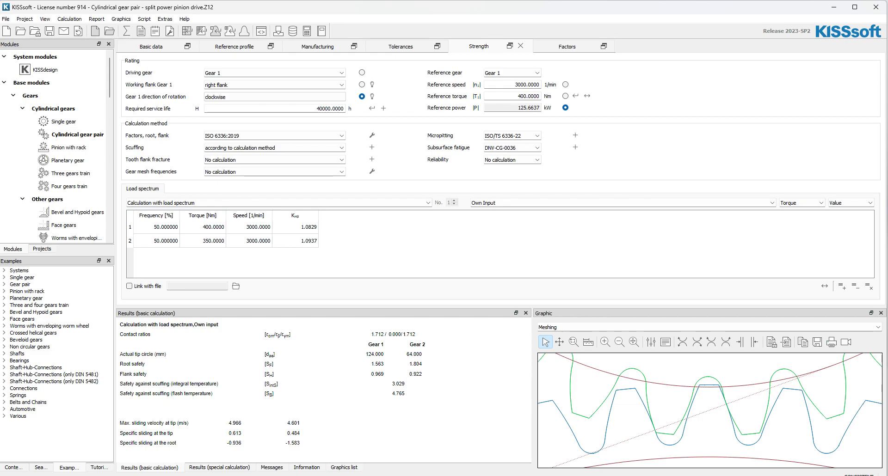
mouse_move(371, 364)
mouse_down()
mouse_move(406, 354)
mouse_move(371, 374)
mouse_move(384, 374)
mouse_up()
drag(422, 374, 412, 374)
Generate the calculation report and examine its load spectrum section, including the summed load cycles of Gear 1.
click(141, 31)
drag(481, 123, 257, 1)
scroll(439, 255, down, 10)
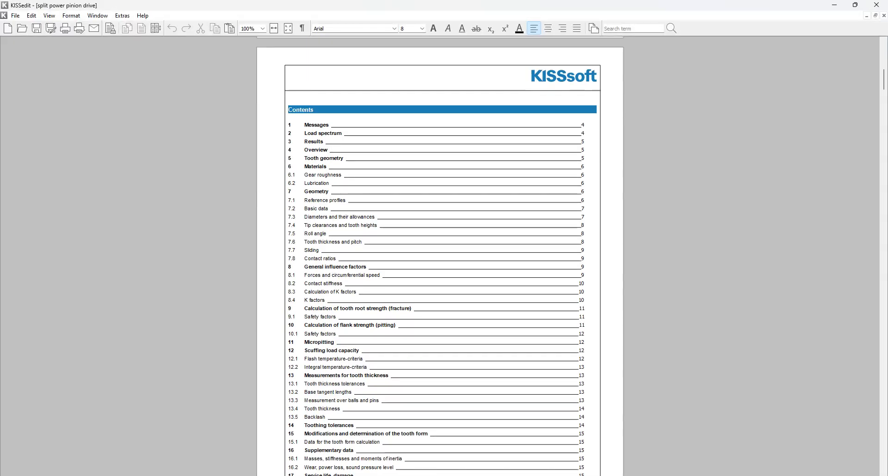
scroll(439, 254, down, 15)
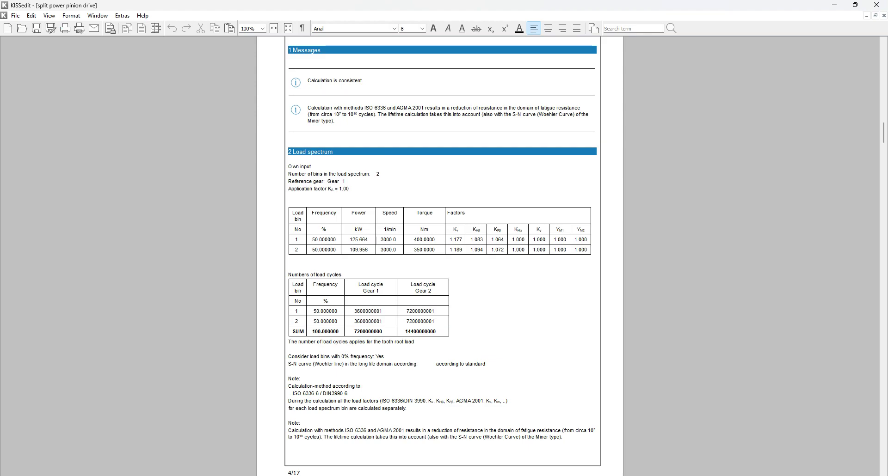
scroll(440, 254, down, 1)
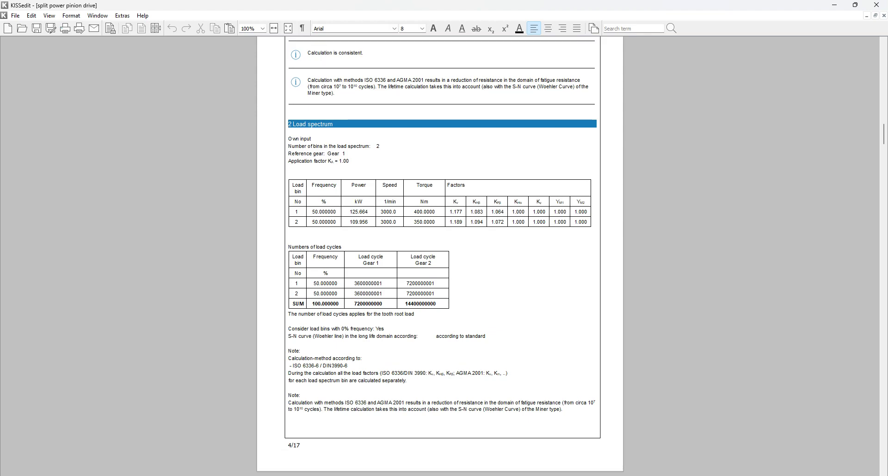
scroll(439, 254, down, 1)
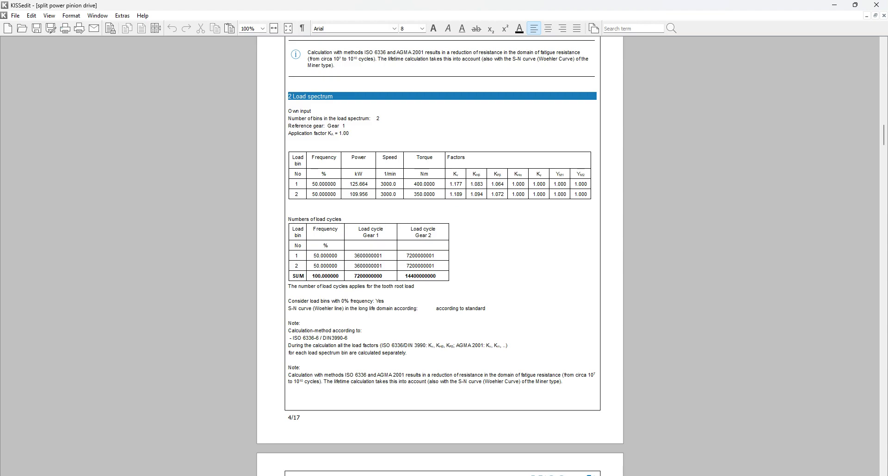
drag(386, 276, 313, 276)
drag(386, 276, 354, 276)
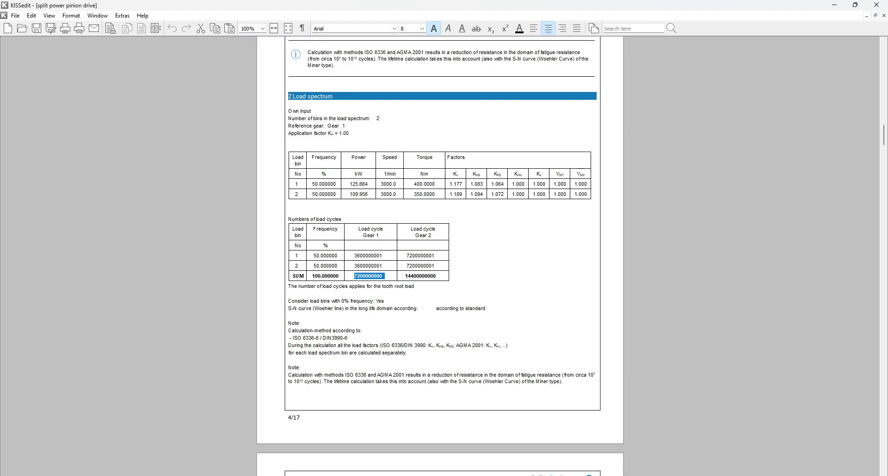
click(355, 276)
Examine the report's load spectrum safeties and the required and calculated service life in the Service life, damage section.
scroll(440, 256, down, 5)
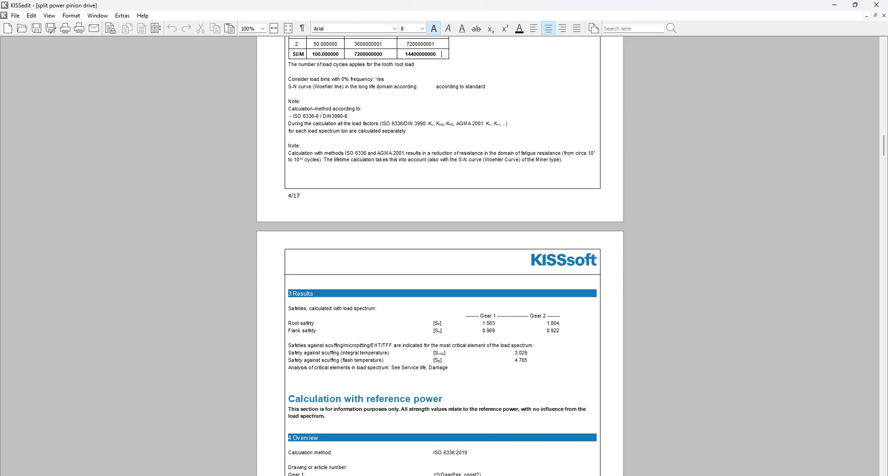
scroll(439, 256, down, 7)
drag(883, 159, 883, 430)
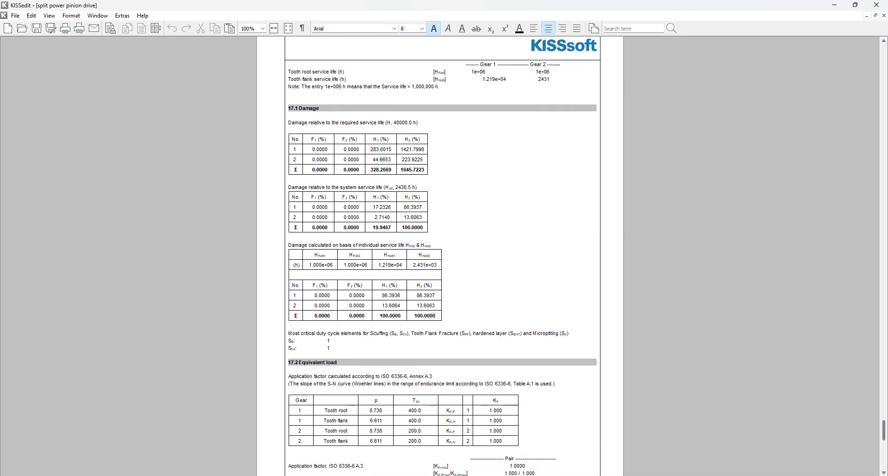
scroll(442, 256, down, 1)
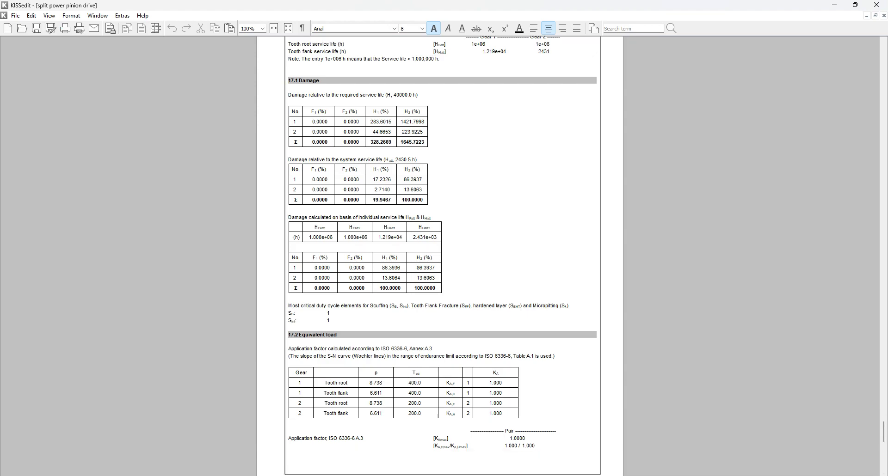
scroll(442, 256, up, 2)
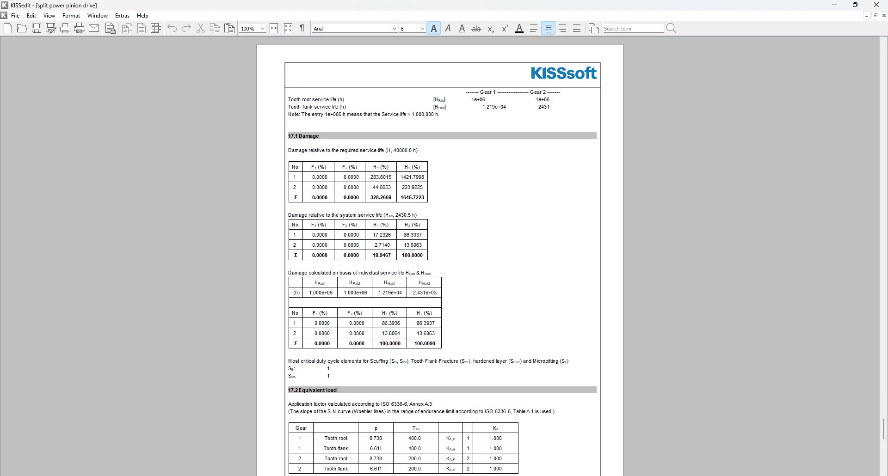
scroll(439, 255, up, 6)
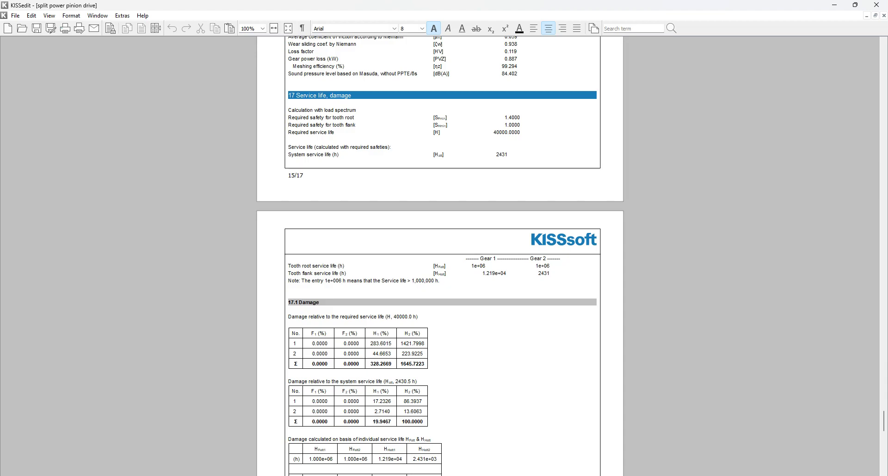
scroll(440, 255, down, 1)
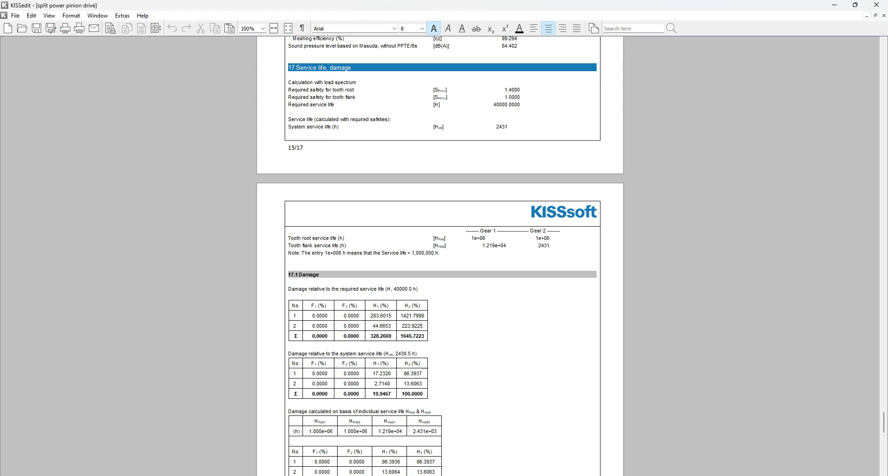
scroll(440, 256, down, 1)
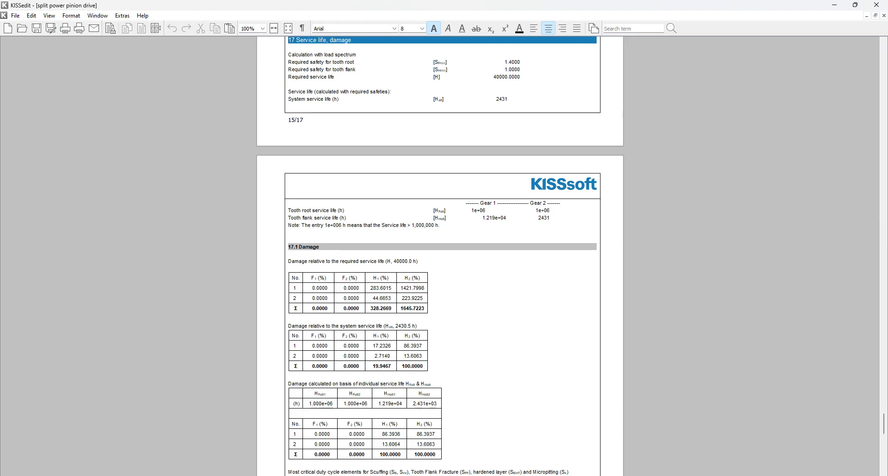
Examine the summed flank damage relative to the required and system service life, and close the report.
drag(370, 308, 424, 308)
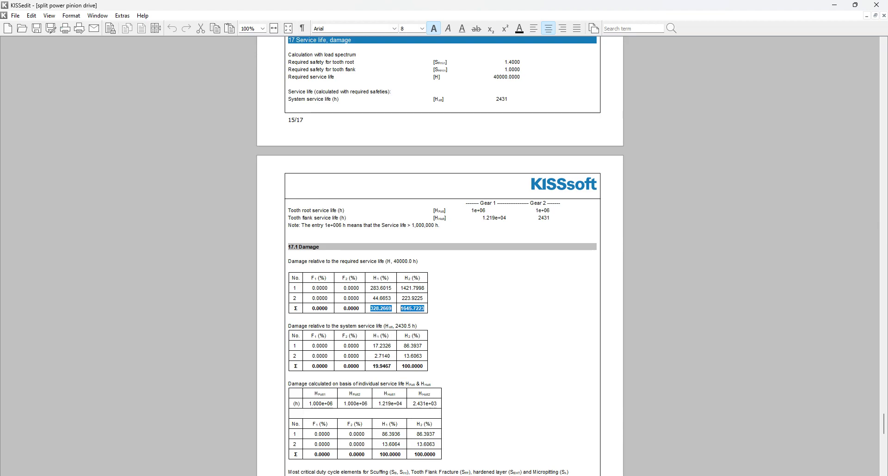
scroll(440, 255, down, 1)
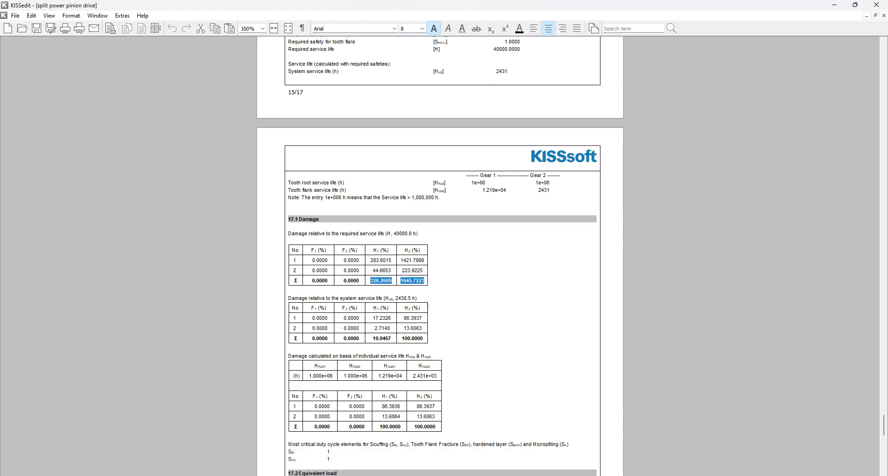
drag(372, 338, 423, 338)
click(428, 329)
click(428, 329)
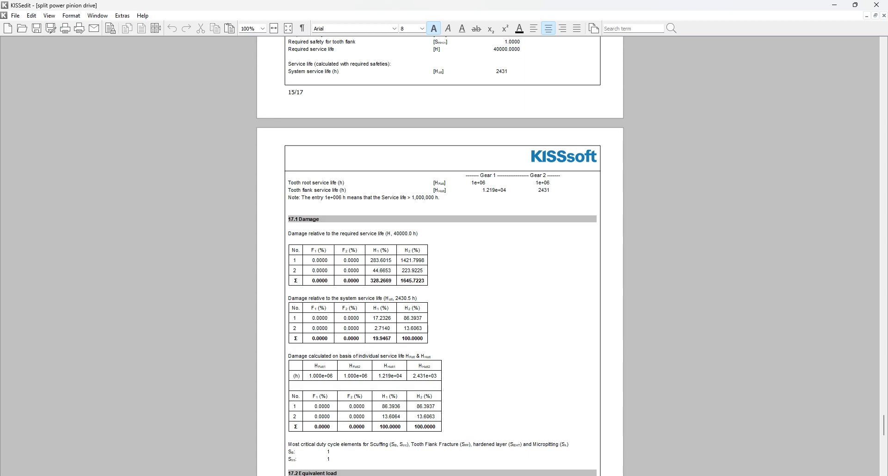
scroll(440, 256, down, 3)
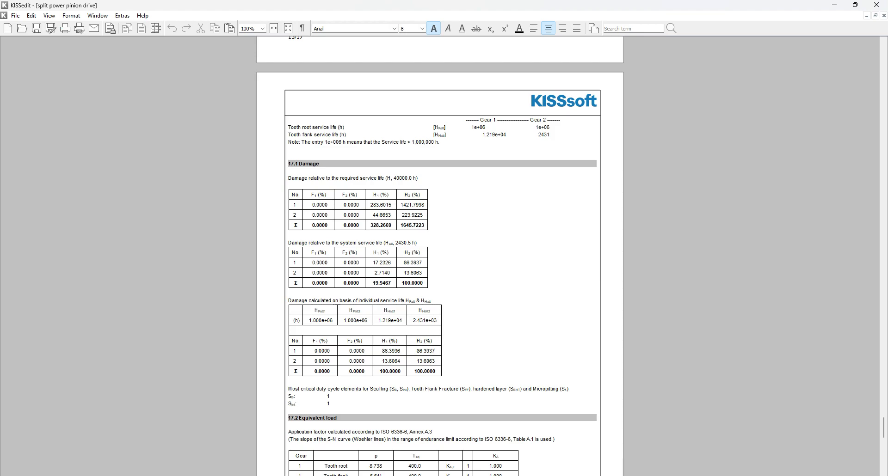
drag(342, 225, 371, 225)
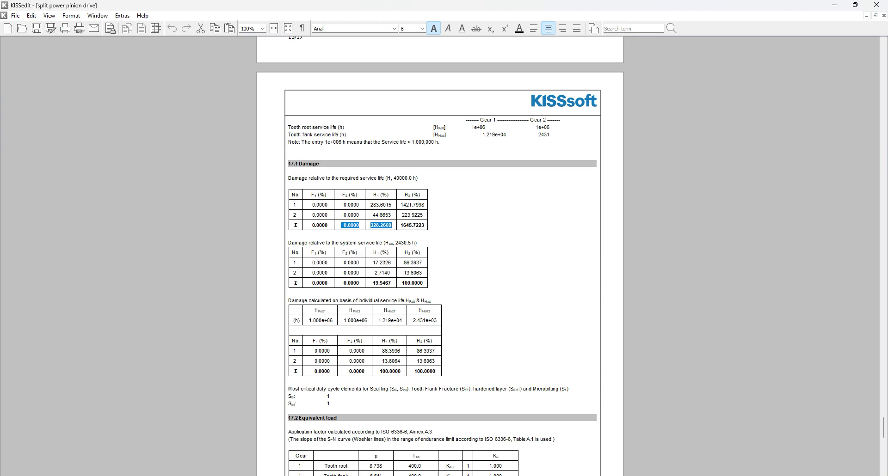
scroll(370, 308, up, 3)
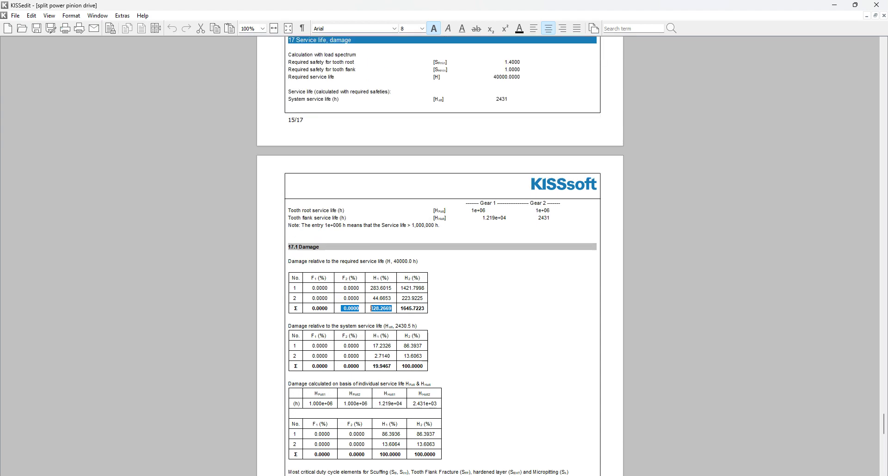
click(876, 5)
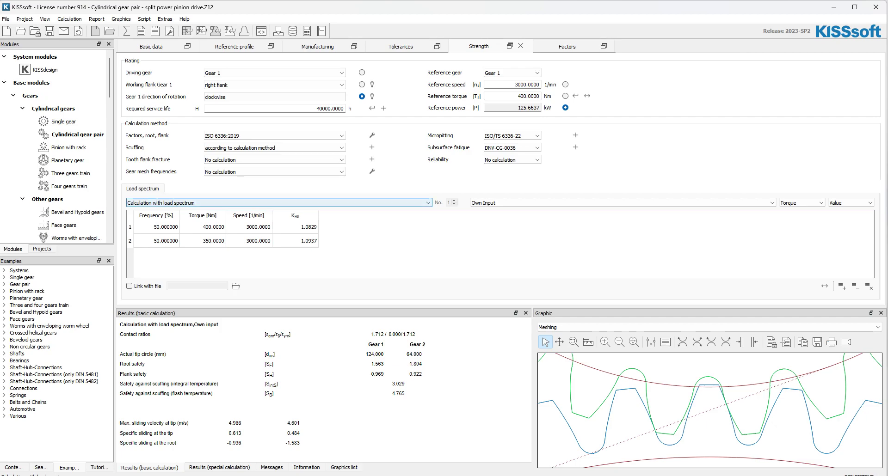
Permit limited pitting in the root and flank strength details and rerun the gear pair calculation.
click(371, 147)
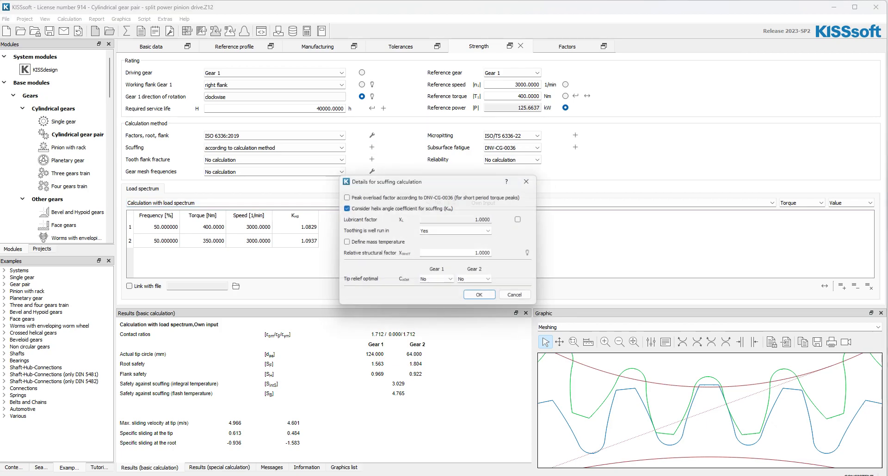
click(515, 295)
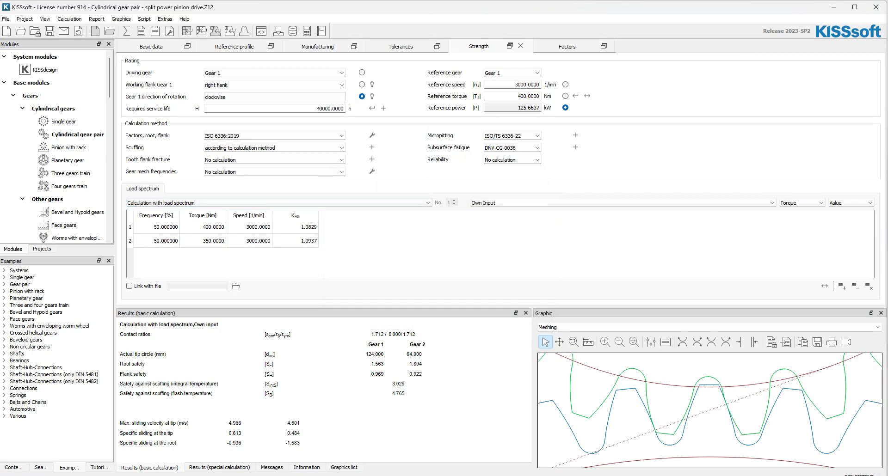
click(371, 135)
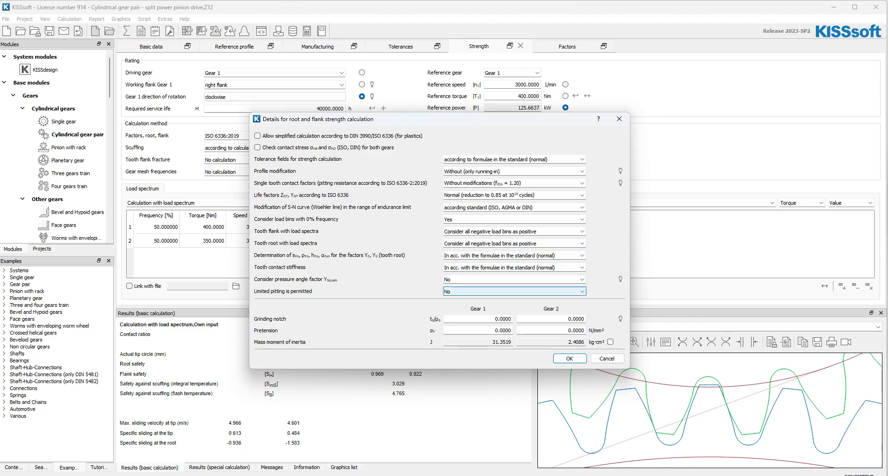
click(582, 292)
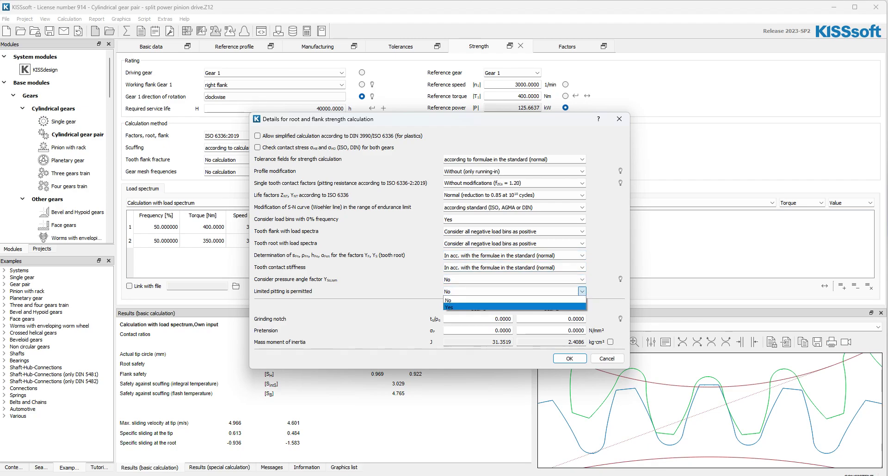
key(Return)
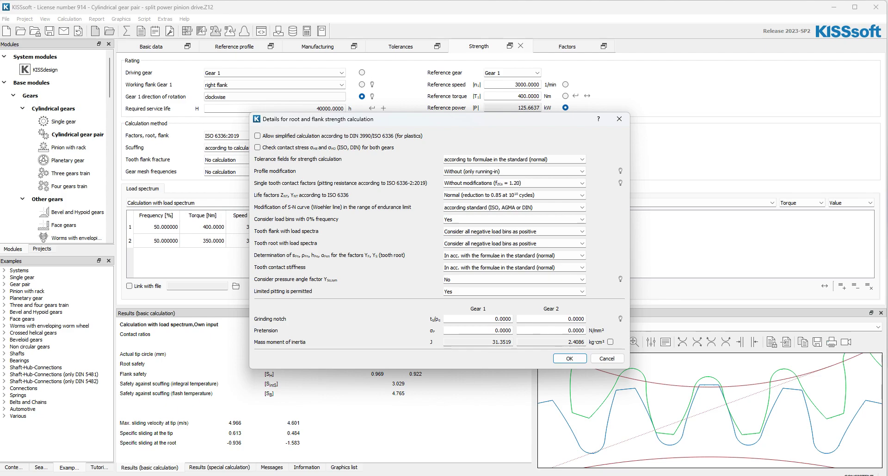
key(Return)
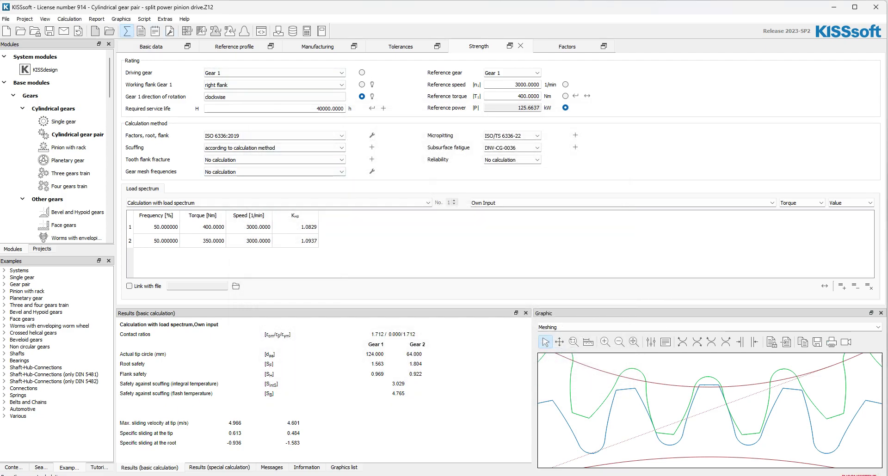
click(127, 30)
Set the facewidth of Gear 1 to 25 mm and Gear 2 to 26 mm, and recalculate the pair.
click(151, 46)
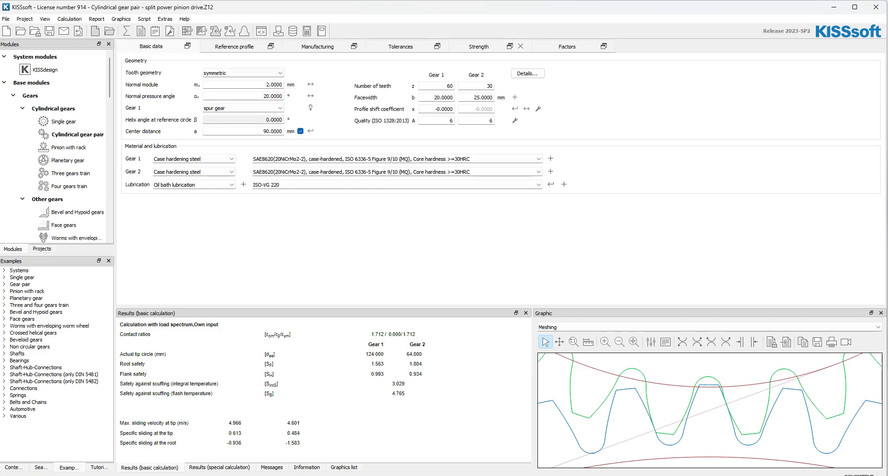
drag(433, 97, 454, 98)
text(25)
key(Tab)
text(26)
key(Return)
click(127, 31)
Generate a new calculation report and examine the service life and damage tables for the recalculated gear pair.
click(141, 31)
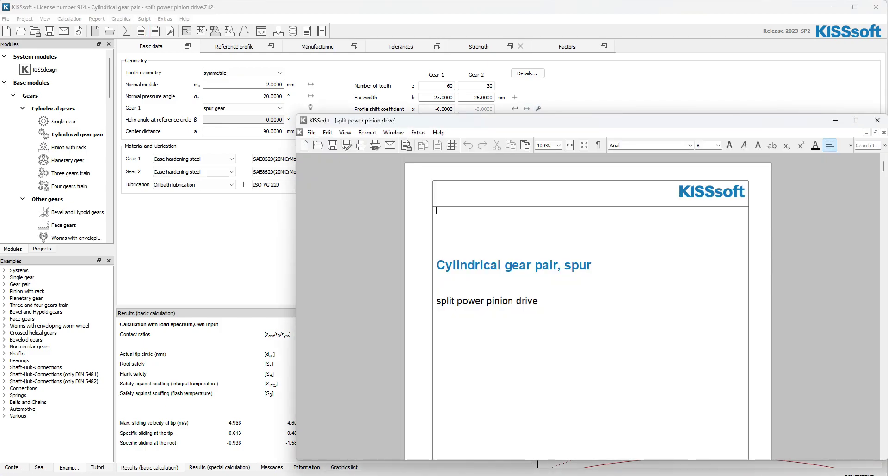
drag(675, 121, 417, 1)
scroll(418, 119, down, 7)
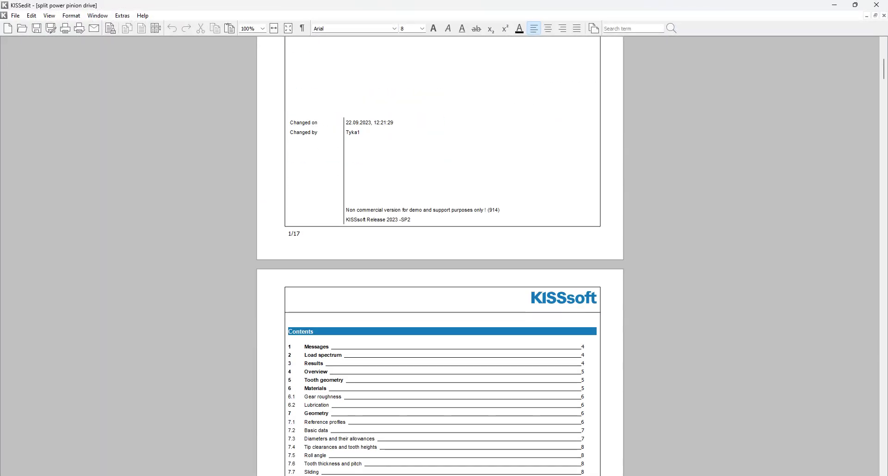
scroll(439, 254, down, 3)
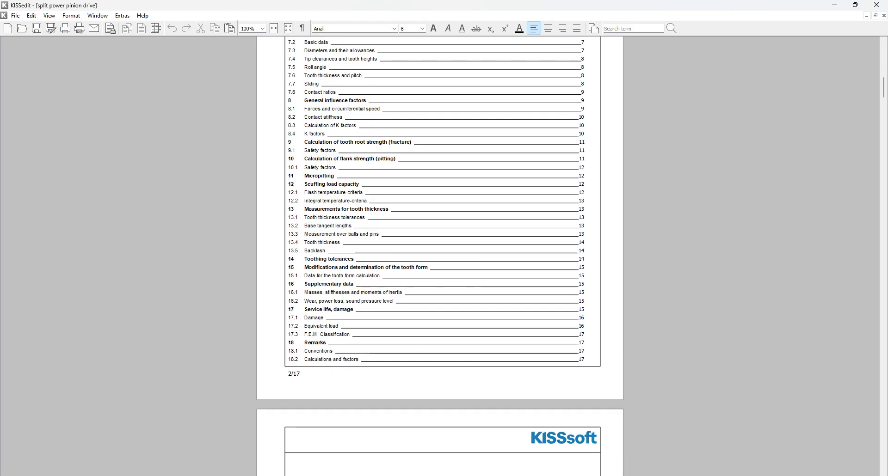
scroll(439, 256, down, 20)
scroll(439, 255, down, 2)
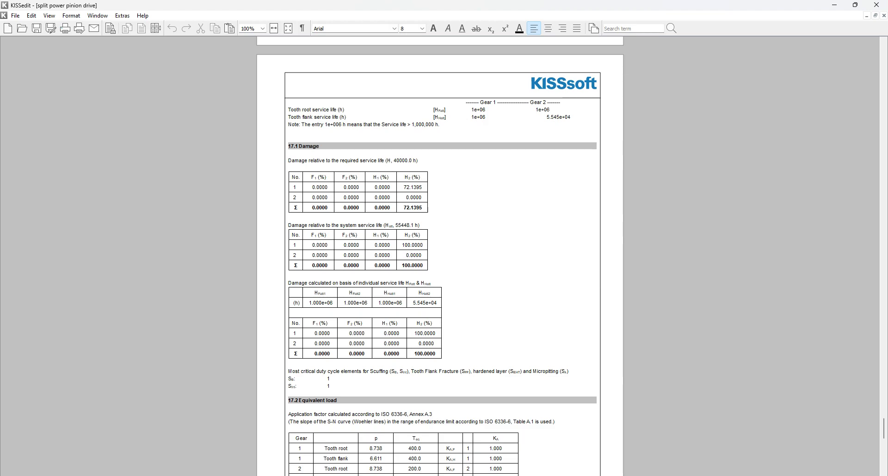
Look through the report's equivalent load, supplementary data, toothing tolerance and backlash sections.
scroll(440, 259, down, 7)
scroll(440, 259, up, 20)
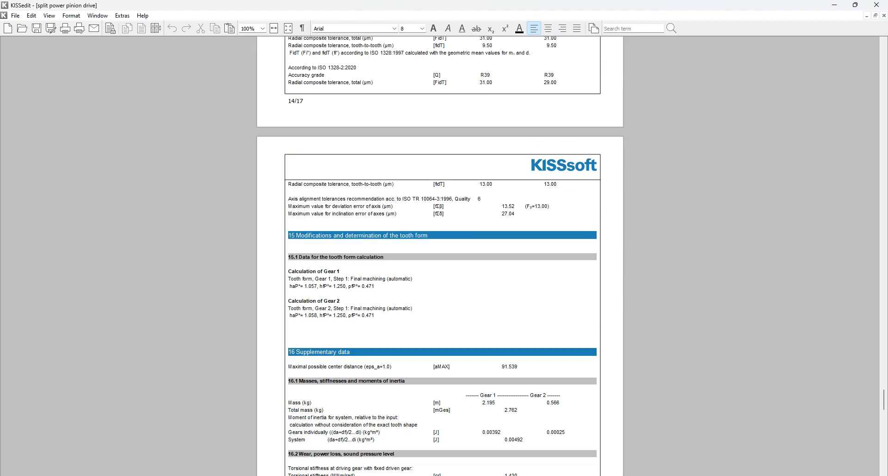
scroll(440, 259, up, 8)
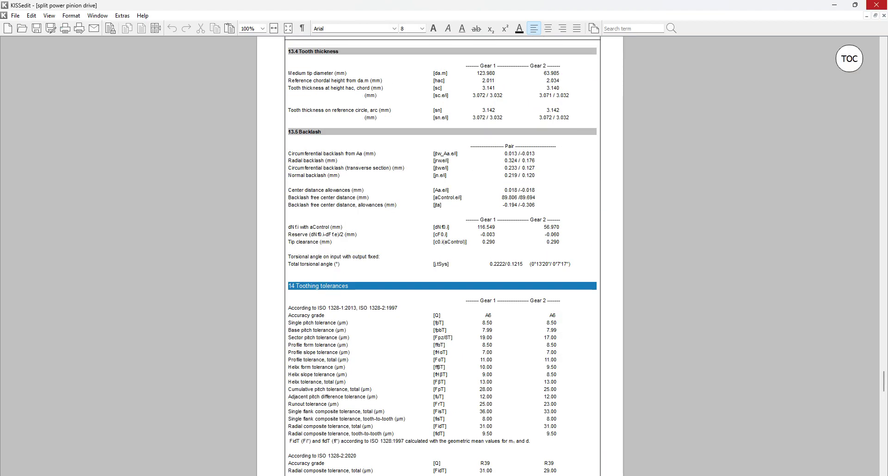
Close the report and the gear pair calculation, saving the changes in split power pinion drive.Z12.
click(876, 5)
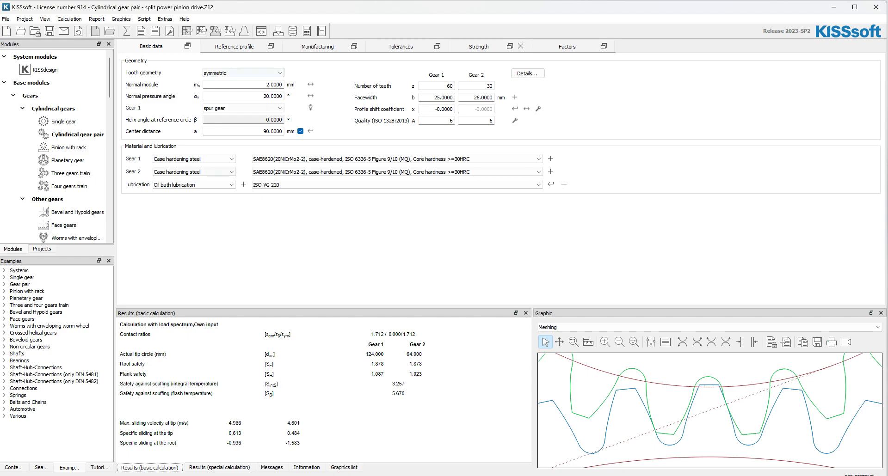
click(875, 7)
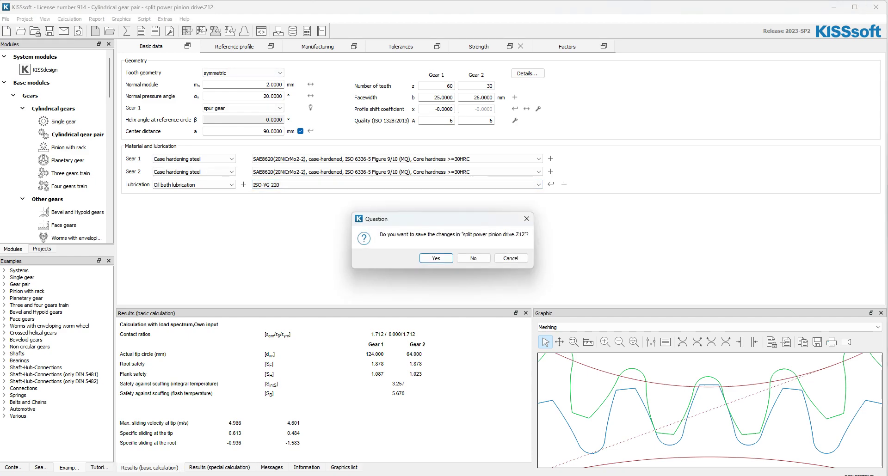
click(435, 259)
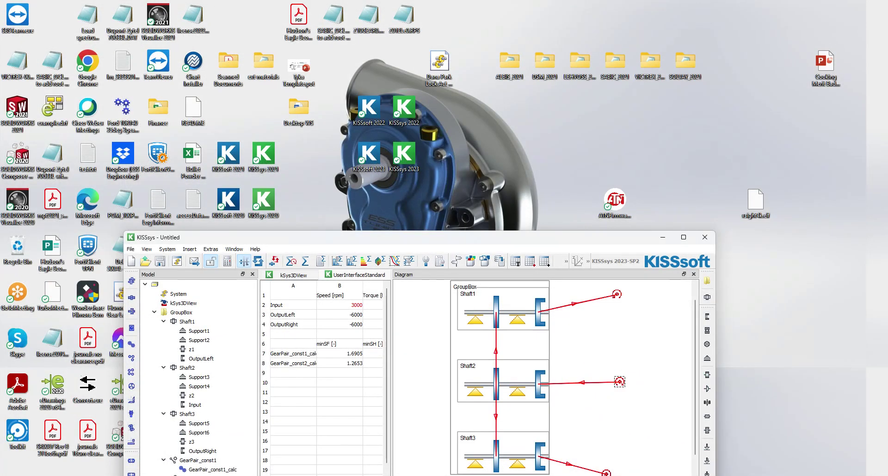
Switch to the KISSsys model, maximize its window, and view the three-gear train in 3D from an oblique angle.
double_click(435, 236)
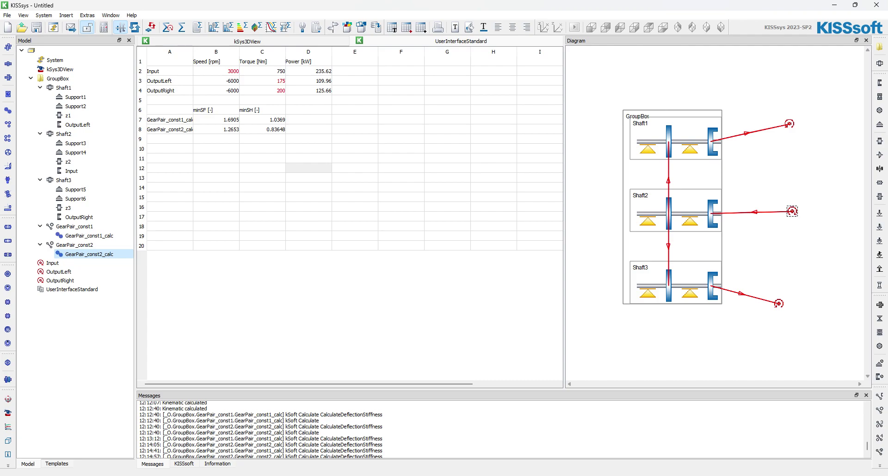
click(247, 41)
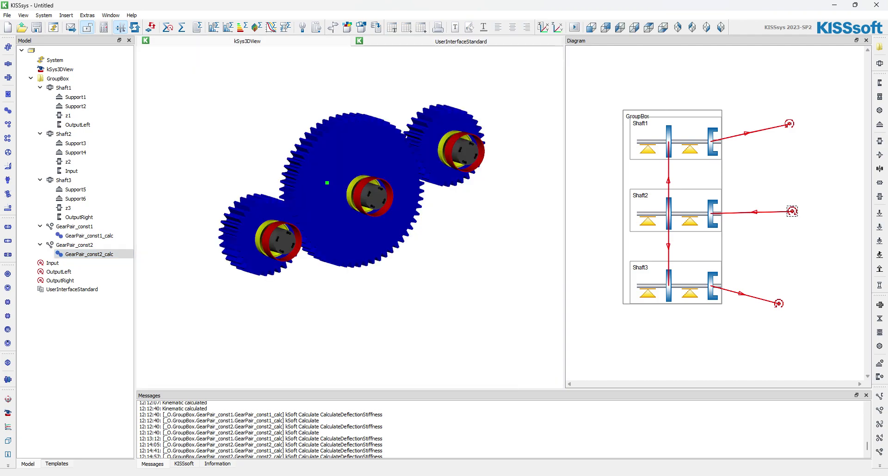
middle_drag(327, 183, 322, 169)
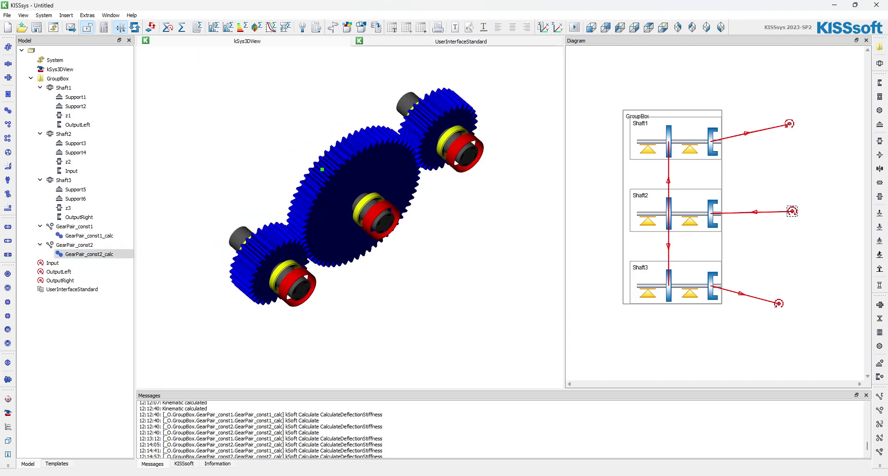